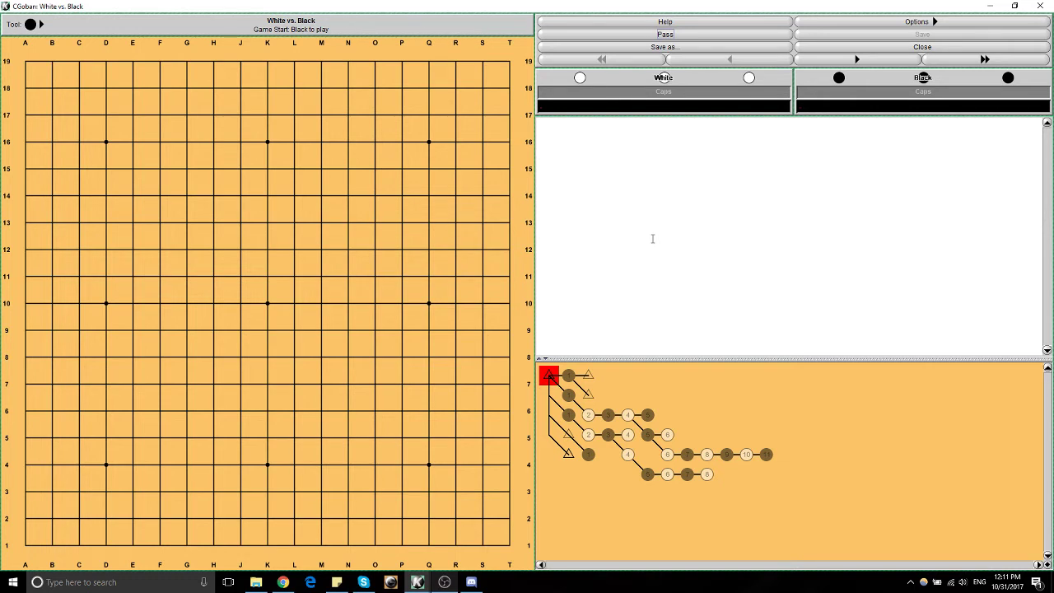
{"action": "left_click", "coordinate": [216, 277]}
{"action": "left_click", "coordinate": [294, 304]}
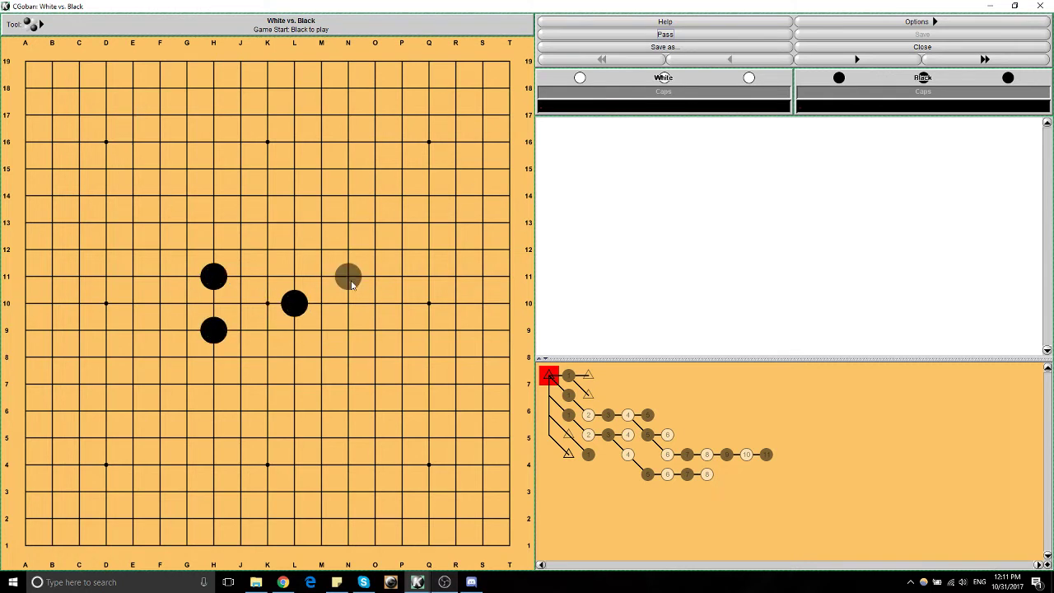
{"action": "left_click", "coordinate": [321, 303]}
{"action": "left_click", "coordinate": [267, 304]}
{"action": "left_click", "coordinate": [276, 282]}
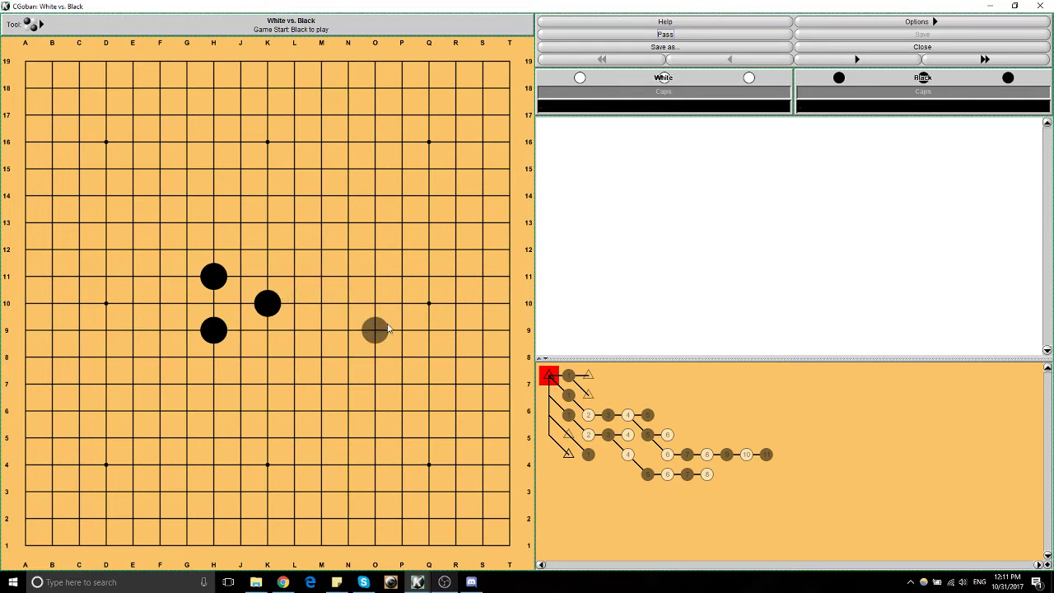
{"action": "left_click", "coordinate": [214, 277]}
{"action": "left_click", "coordinate": [213, 330]}
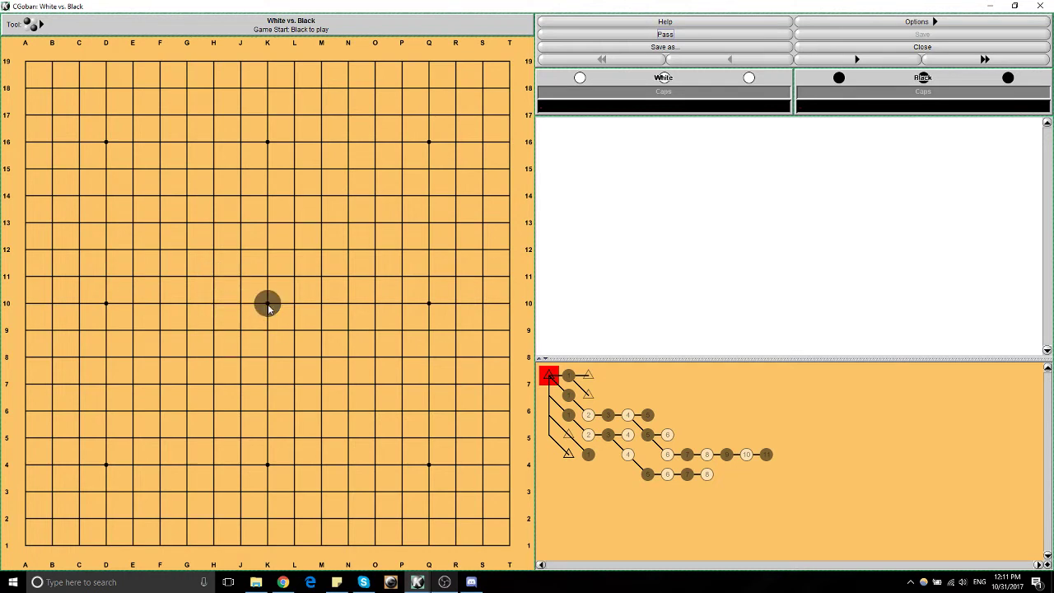
{"action": "left_click", "coordinate": [267, 304]}
{"action": "left_click", "coordinate": [267, 277]}
{"action": "left_click", "coordinate": [321, 277]}
{"action": "left_click", "coordinate": [321, 304]}
{"action": "left_click", "coordinate": [321, 277]}
{"action": "left_click", "coordinate": [267, 277]}
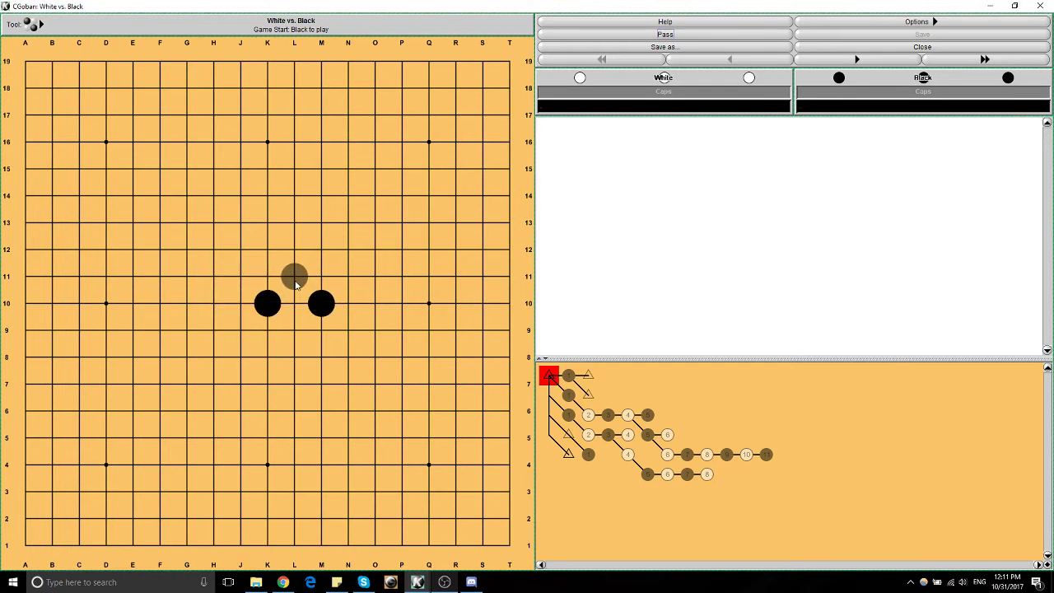
{"action": "left_click", "coordinate": [294, 277]}
{"action": "left_click", "coordinate": [266, 303]}
{"action": "left_click", "coordinate": [293, 276]}
{"action": "left_click", "coordinate": [321, 303]}
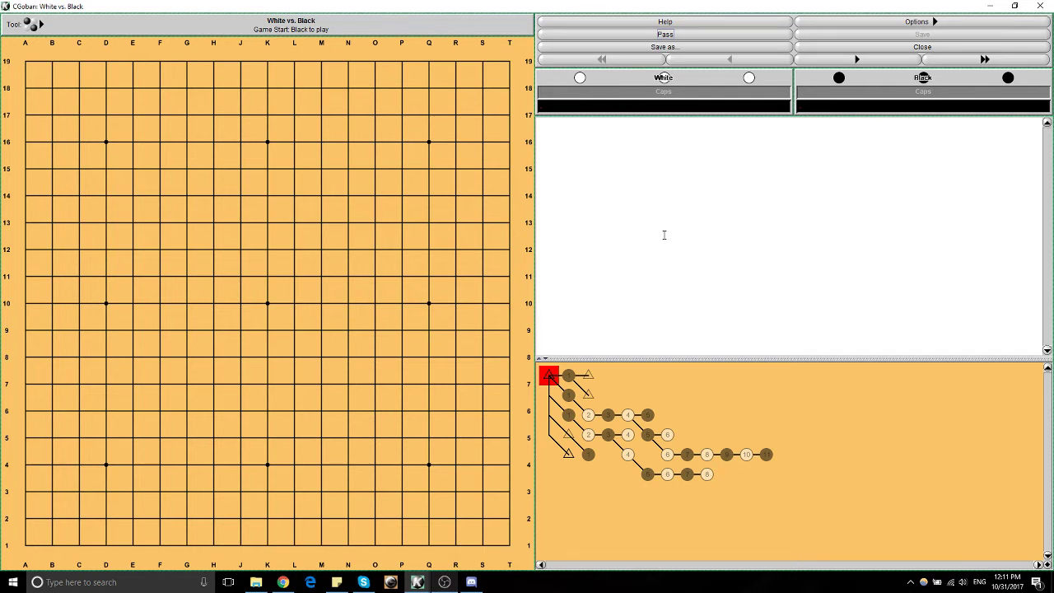
{"action": "left_click", "coordinate": [241, 276]}
{"action": "left_click", "coordinate": [267, 277]}
{"action": "left_click", "coordinate": [267, 304]}
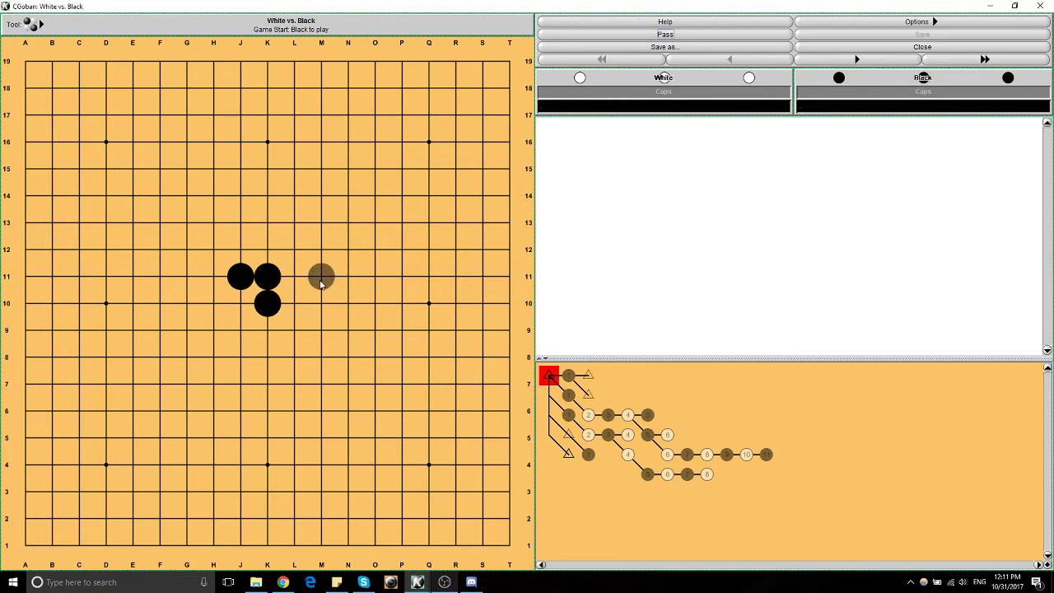
{"action": "left_click", "coordinate": [321, 277]}
{"action": "left_click", "coordinate": [321, 303]}
{"action": "left_click", "coordinate": [348, 277]}
{"action": "left_click", "coordinate": [375, 276]}
{"action": "left_click", "coordinate": [348, 303]}
{"action": "left_click", "coordinate": [320, 330]}
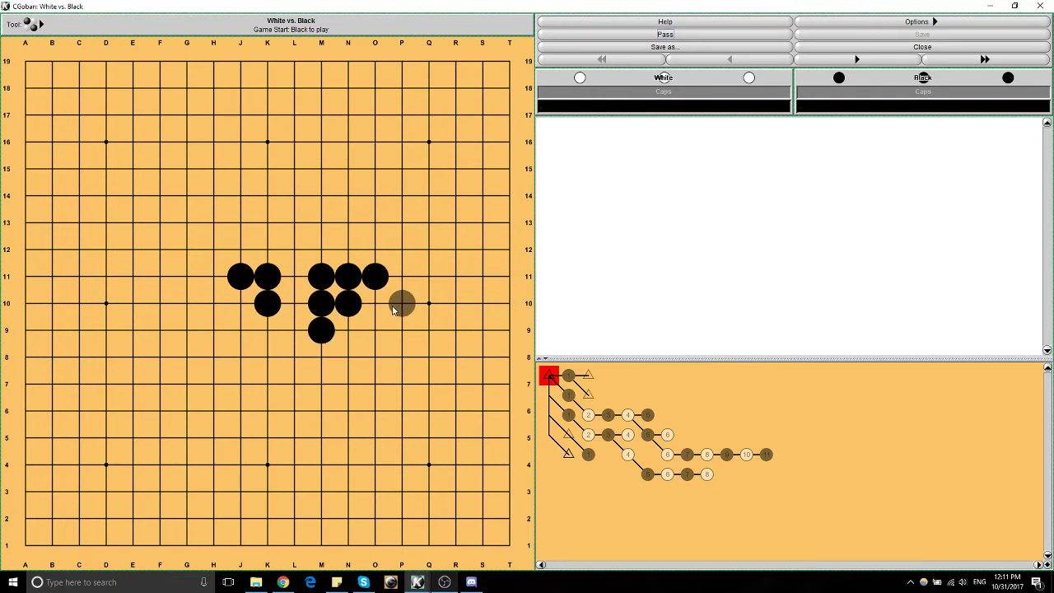
{"action": "left_click", "coordinate": [375, 277]}
{"action": "left_click", "coordinate": [348, 277]}
{"action": "left_click", "coordinate": [320, 277]}
{"action": "left_click", "coordinate": [321, 304]}
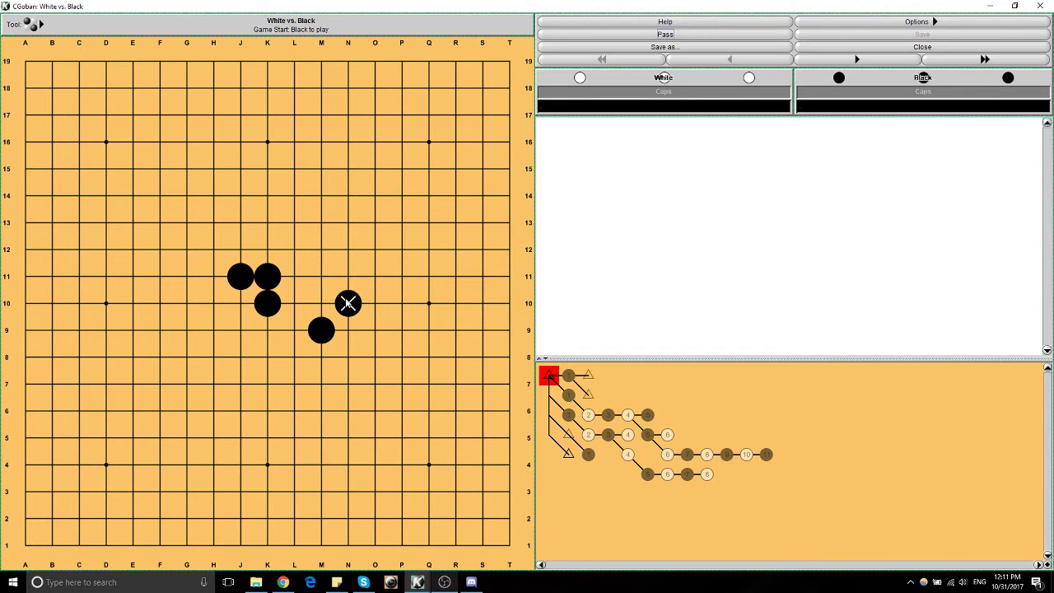
{"action": "left_click", "coordinate": [348, 304]}
{"action": "left_click", "coordinate": [321, 330]}
{"action": "left_click", "coordinate": [267, 303]}
{"action": "left_click", "coordinate": [266, 277]}
{"action": "left_click", "coordinate": [240, 277]}
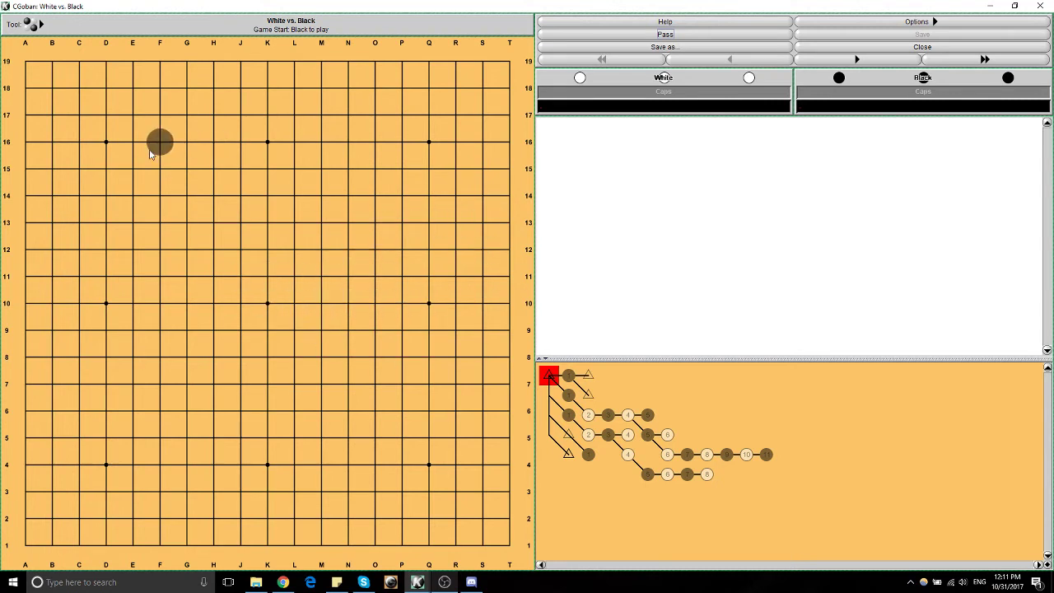
- Switch to the Move Tool and play the first seven moves: Q16, R14, Q14, Q13, R15, P14, Q15
{"action": "left_click", "coordinate": [35, 25]}
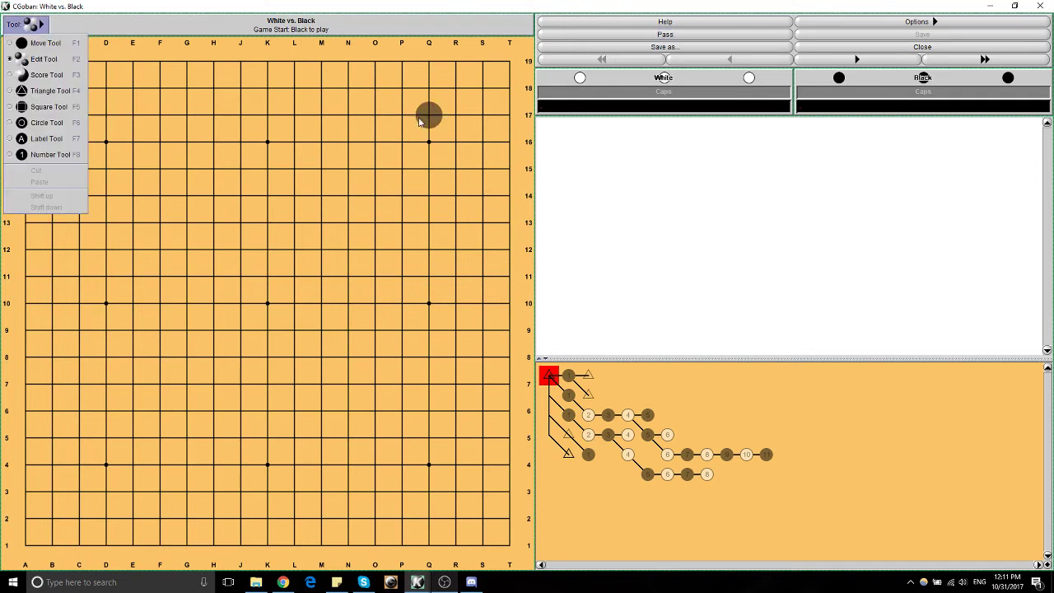
{"action": "left_click", "coordinate": [66, 45]}
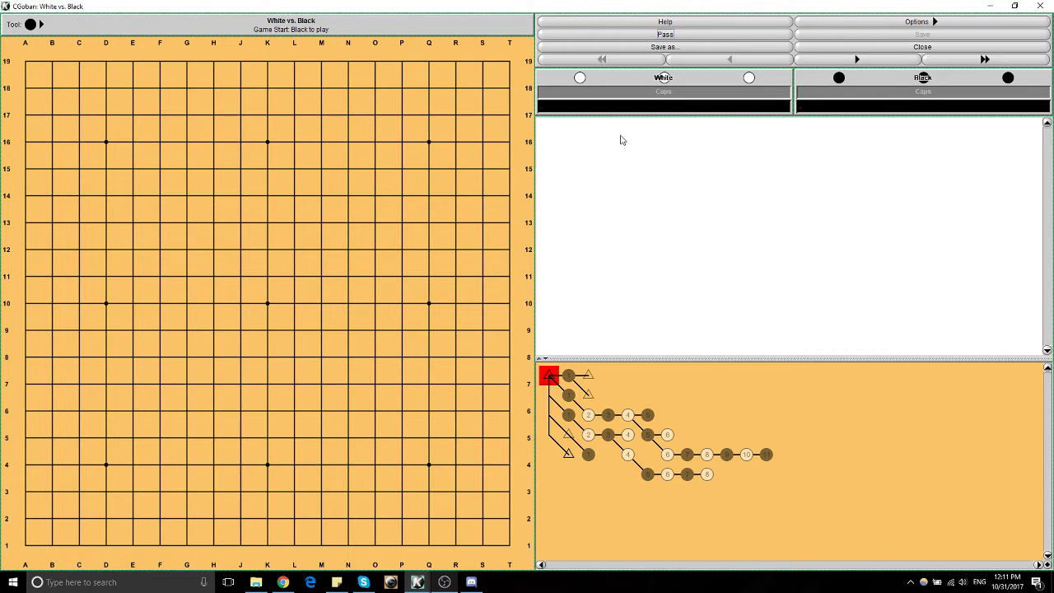
{"action": "left_click", "coordinate": [428, 142]}
{"action": "left_click", "coordinate": [455, 195]}
{"action": "left_click", "coordinate": [428, 195]}
{"action": "left_click", "coordinate": [428, 222]}
{"action": "left_click", "coordinate": [455, 169]}
{"action": "left_click", "coordinate": [401, 195]}
{"action": "left_click", "coordinate": [428, 169]}
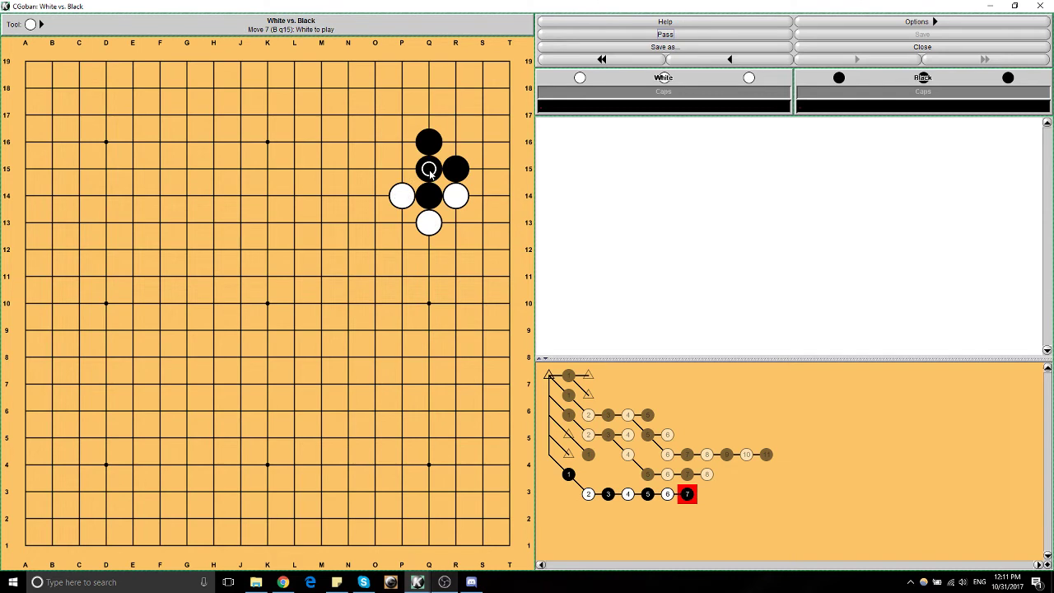
- Continue the line with moves 8–13: S14, P13, Q12, P12, Q11 and O14
{"action": "left_click", "coordinate": [474, 199]}
{"action": "left_click", "coordinate": [401, 222]}
{"action": "left_click", "coordinate": [428, 249]}
{"action": "left_click", "coordinate": [401, 248]}
{"action": "left_click", "coordinate": [428, 275]}
{"action": "left_click", "coordinate": [375, 195]}
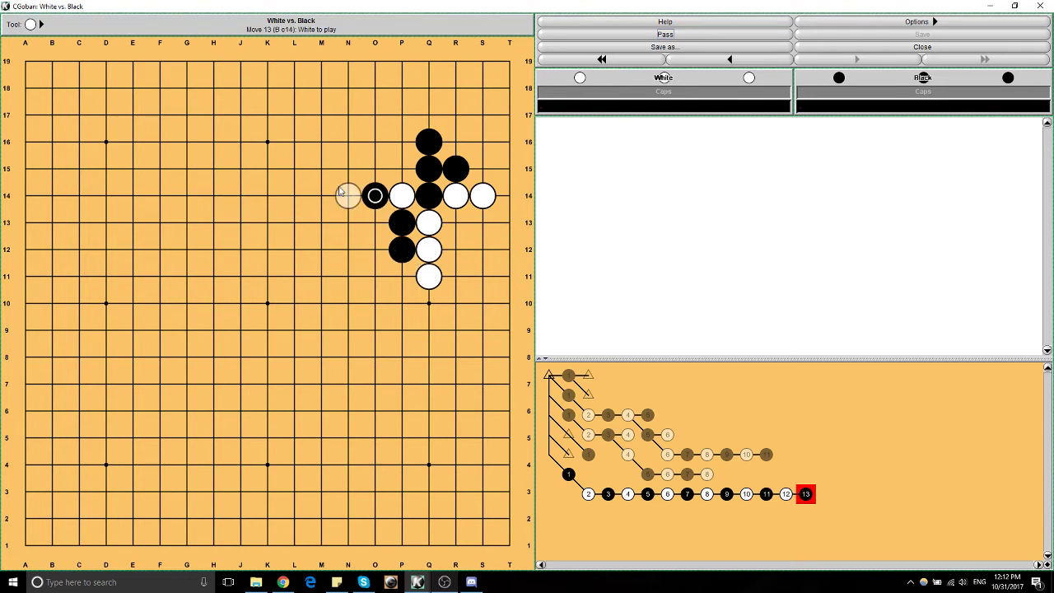
- With the Triangle Tool, mark the stones at Q16, Q15, R15 and the empty point Q17
{"action": "left_click", "coordinate": [33, 23]}
{"action": "left_click", "coordinate": [33, 91]}
{"action": "left_click", "coordinate": [428, 141]}
{"action": "left_click", "coordinate": [428, 168]}
{"action": "left_click", "coordinate": [455, 168]}
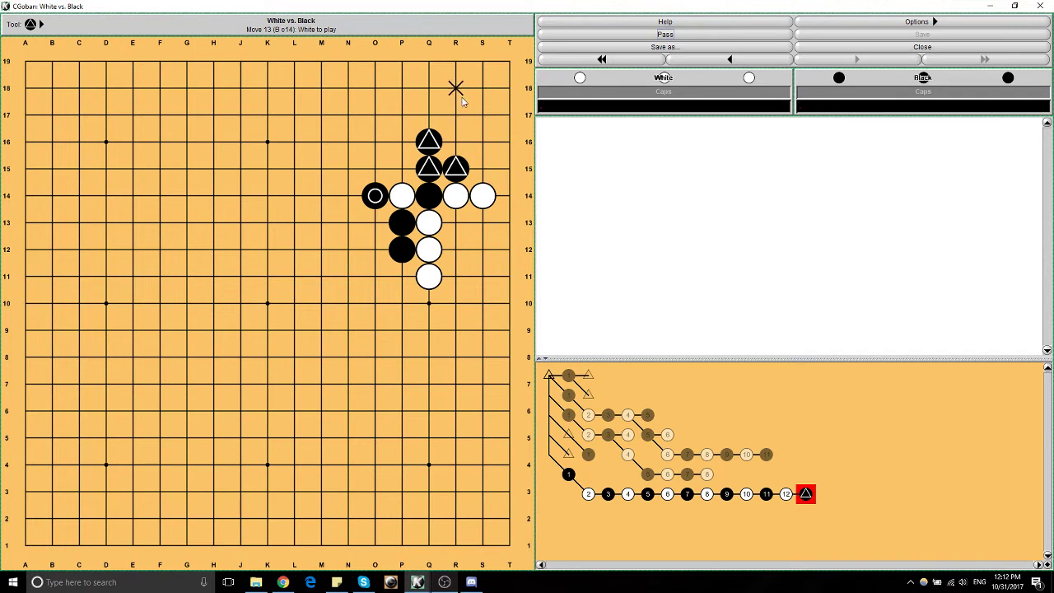
{"action": "left_click", "coordinate": [428, 113]}
- Clear the triangles from Q16, Q15 and R15, and mark R17 instead
{"action": "left_click", "coordinate": [428, 142]}
{"action": "left_click", "coordinate": [428, 168]}
{"action": "left_click", "coordinate": [455, 167]}
{"action": "left_click", "coordinate": [458, 116]}
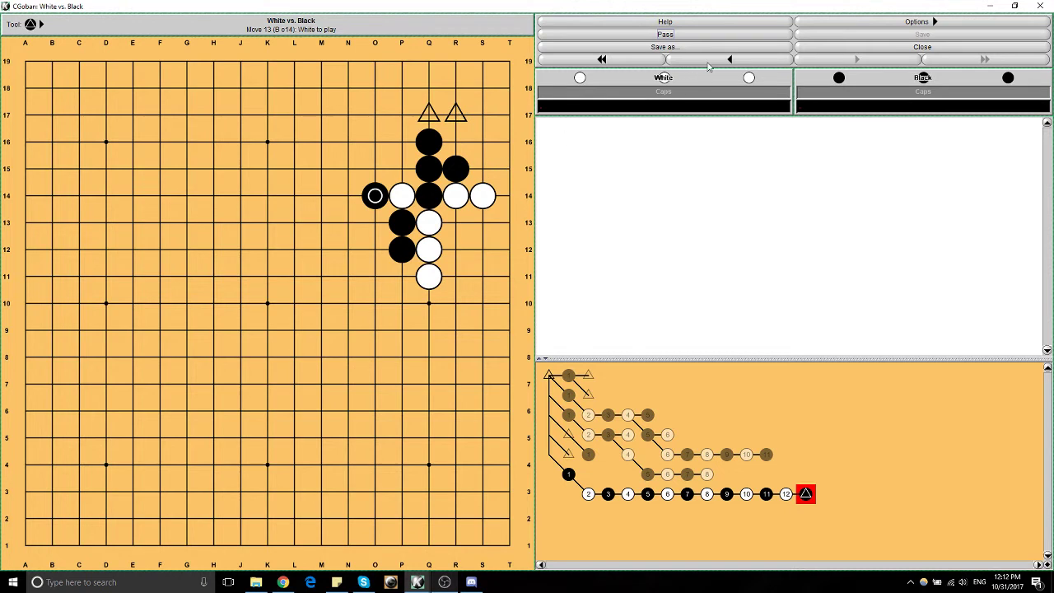
- Step back through the variation move by move to Game Start
{"action": "left_click", "coordinate": [708, 62]}
{"action": "left_click", "coordinate": [707, 62]}
{"action": "left_click", "coordinate": [707, 62]}
{"action": "left_click", "coordinate": [708, 62]}
{"action": "left_click", "coordinate": [708, 61]}
{"action": "left_click", "coordinate": [708, 62]}
{"action": "left_click", "coordinate": [708, 61]}
{"action": "left_click", "coordinate": [708, 62]}
{"action": "left_click", "coordinate": [708, 62]}
{"action": "left_click", "coordinate": [708, 61]}
{"action": "left_click", "coordinate": [708, 62]}
{"action": "left_click", "coordinate": [708, 63]}
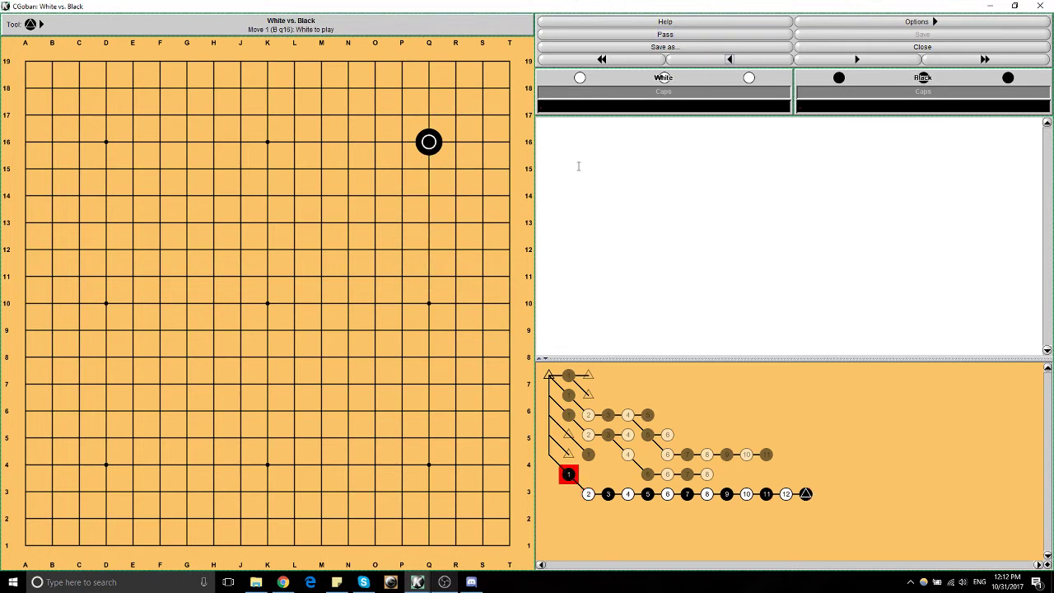
{"action": "left_click", "coordinate": [683, 62]}
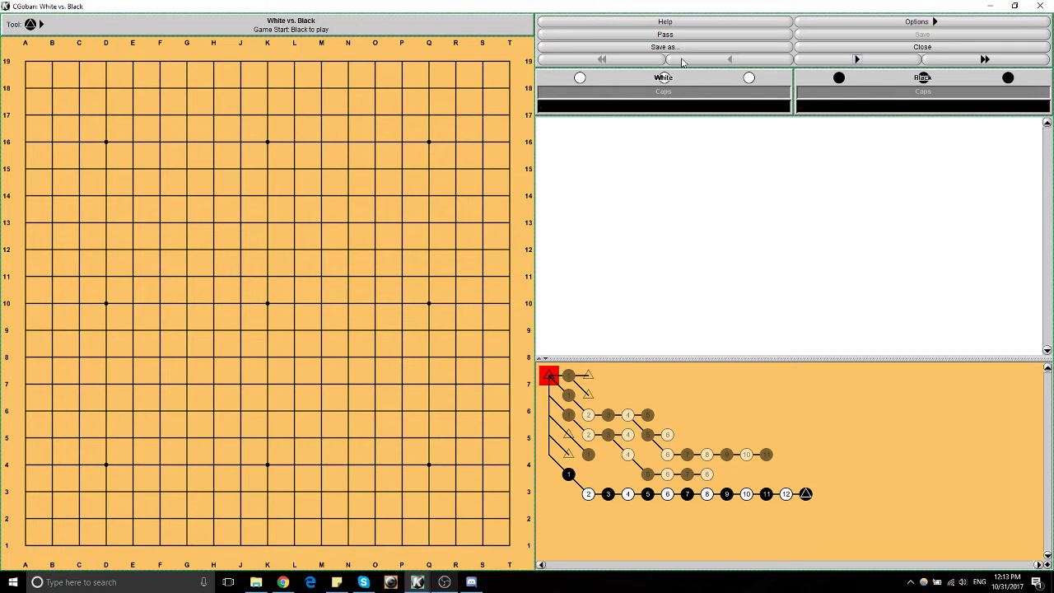
- Triangle-mark Q16, then add black setup stones at Q18, Q17, R16, S16, T16 and Q19
{"action": "left_click", "coordinate": [428, 141]}
{"action": "left_click", "coordinate": [428, 88]}
{"action": "left_click", "coordinate": [428, 115]}
{"action": "left_click", "coordinate": [428, 142]}
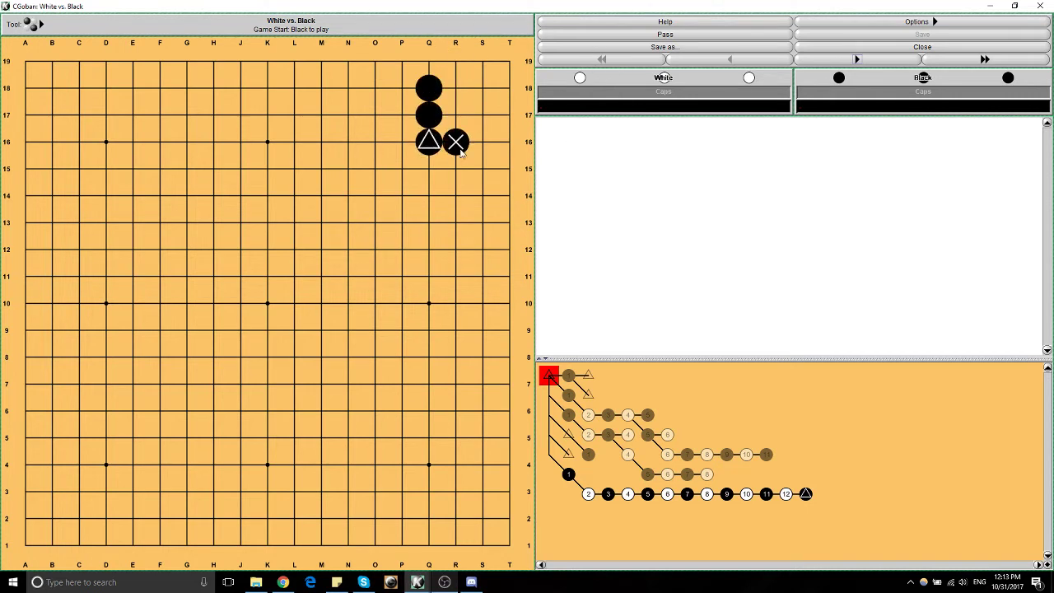
{"action": "left_click", "coordinate": [455, 142]}
{"action": "left_click", "coordinate": [483, 141]}
{"action": "left_click", "coordinate": [508, 141]}
{"action": "left_click", "coordinate": [428, 61]}
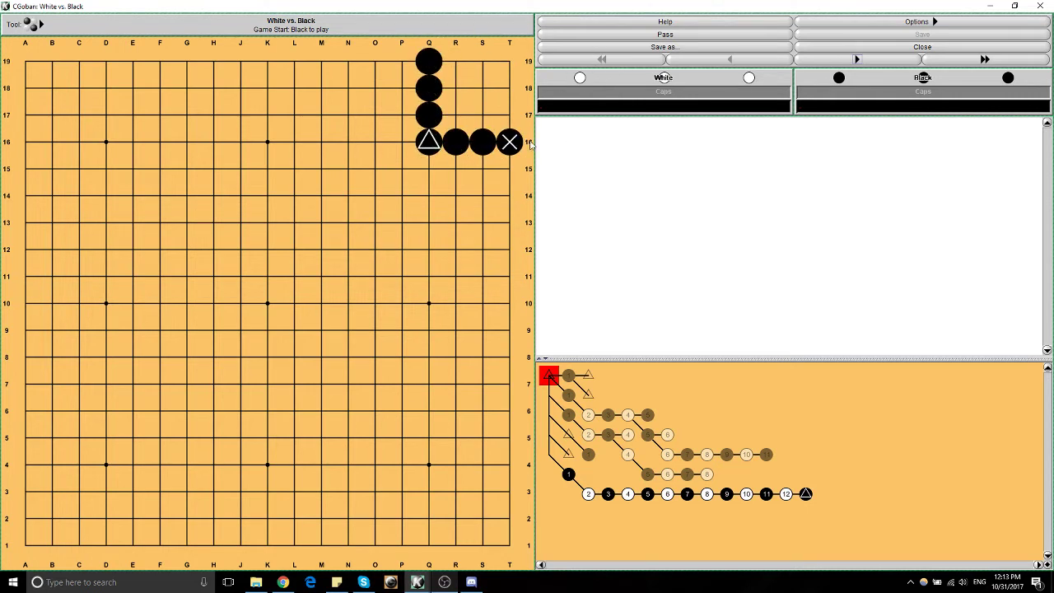
{"action": "left_click", "coordinate": [428, 142]}
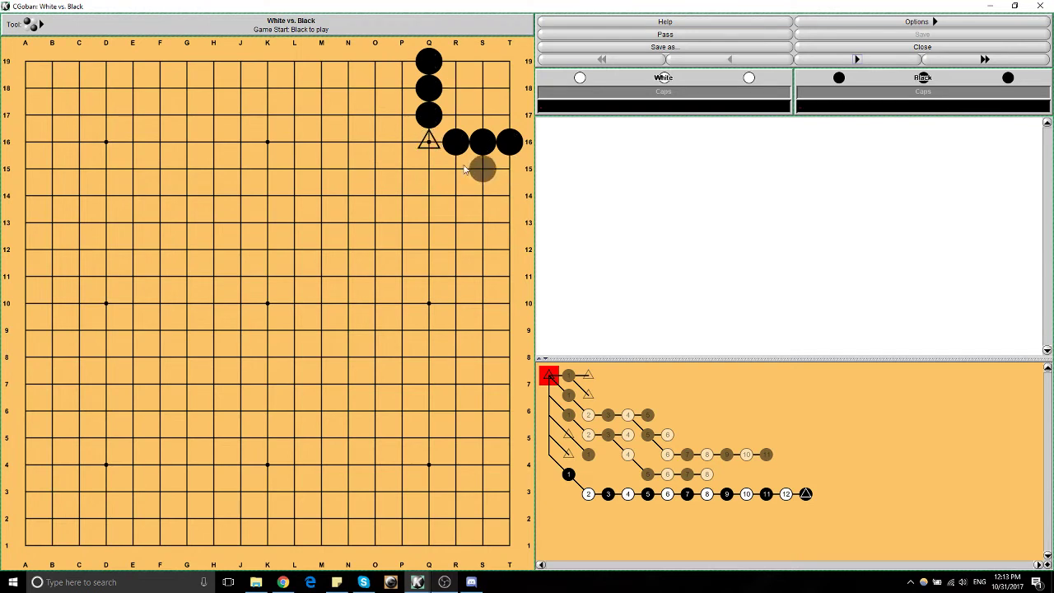
- Build a closed ring of black setup stones: J12–L12, M11–M9, L8–J8 and H9–H11
{"action": "left_click", "coordinate": [240, 249]}
{"action": "left_click", "coordinate": [267, 249]}
{"action": "left_click", "coordinate": [294, 249]}
{"action": "left_click", "coordinate": [321, 276]}
{"action": "left_click", "coordinate": [321, 303]}
{"action": "left_click", "coordinate": [321, 329]}
{"action": "left_click", "coordinate": [294, 356]}
{"action": "left_click", "coordinate": [267, 357]}
{"action": "left_click", "coordinate": [240, 357]}
{"action": "left_click", "coordinate": [213, 329]}
{"action": "left_click", "coordinate": [214, 276]}
{"action": "left_click", "coordinate": [213, 303]}
- Add a second black shape at the left edge: A12–C12, D11–D9 and C8–A8
{"action": "left_click", "coordinate": [25, 250]}
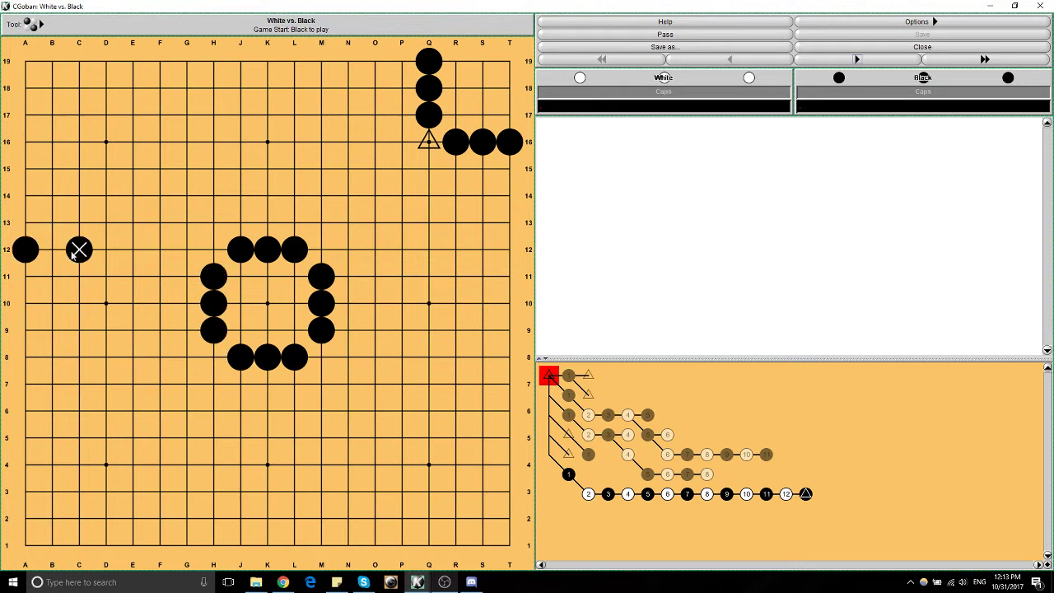
{"action": "left_click", "coordinate": [52, 249]}
{"action": "left_click", "coordinate": [79, 249]}
{"action": "left_click", "coordinate": [105, 276]}
{"action": "left_click", "coordinate": [105, 303]}
{"action": "left_click", "coordinate": [106, 329]}
{"action": "left_click", "coordinate": [79, 356]}
{"action": "left_click", "coordinate": [52, 356]}
{"action": "left_click", "coordinate": [25, 356]}
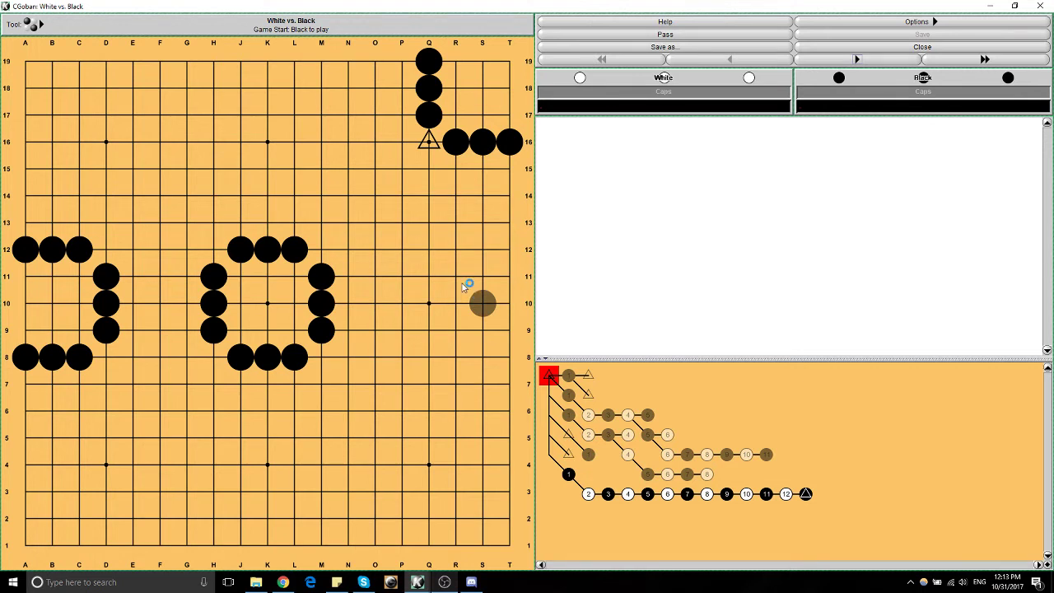
- Remove the left-edge black stones from A12 through A8
{"action": "left_click", "coordinate": [25, 248]}
{"action": "left_click", "coordinate": [51, 249]}
{"action": "left_click", "coordinate": [79, 248]}
{"action": "left_click", "coordinate": [106, 277]}
{"action": "left_click", "coordinate": [105, 303]}
{"action": "left_click", "coordinate": [105, 331]}
{"action": "left_click", "coordinate": [79, 356]}
{"action": "left_click", "coordinate": [24, 356]}
{"action": "left_click", "coordinate": [52, 356]}
- Remove all twelve stones of the black ring from H11 around to J12
{"action": "left_click", "coordinate": [213, 277]}
{"action": "left_click", "coordinate": [213, 303]}
{"action": "left_click", "coordinate": [213, 330]}
{"action": "left_click", "coordinate": [240, 356]}
{"action": "left_click", "coordinate": [267, 356]}
{"action": "left_click", "coordinate": [294, 357]}
{"action": "left_click", "coordinate": [321, 330]}
{"action": "left_click", "coordinate": [321, 303]}
{"action": "left_click", "coordinate": [321, 276]}
{"action": "left_click", "coordinate": [294, 249]}
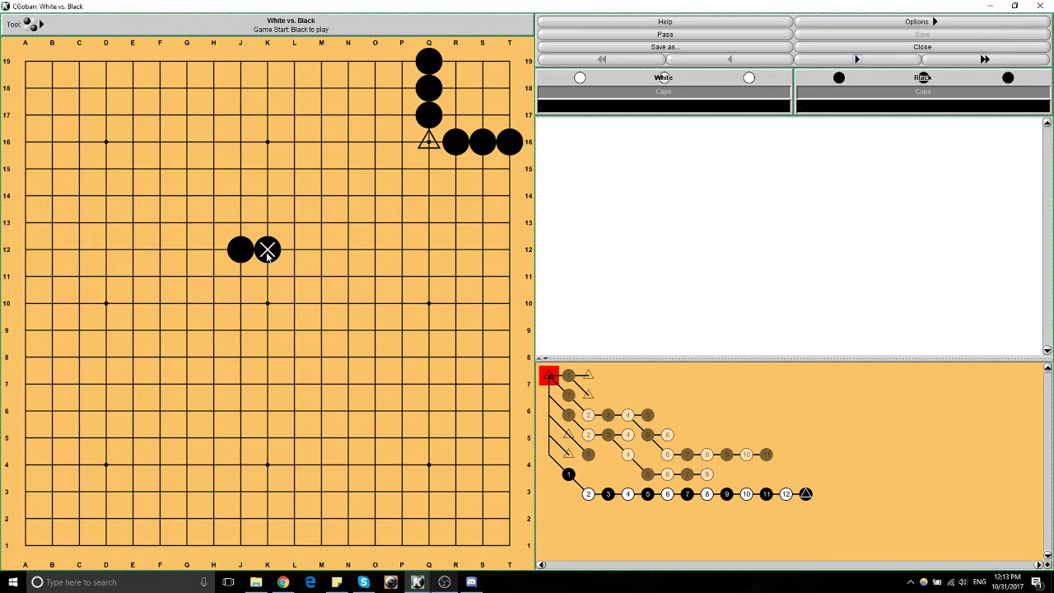
{"action": "left_click", "coordinate": [266, 251]}
{"action": "left_click", "coordinate": [241, 249]}
- Clear the remaining setup stones at Q19, Q18, Q17, R16, S16 and T16
{"action": "left_click", "coordinate": [428, 61]}
{"action": "left_click", "coordinate": [428, 87]}
{"action": "left_click", "coordinate": [428, 115]}
{"action": "left_click", "coordinate": [455, 141]}
{"action": "left_click", "coordinate": [482, 143]}
{"action": "left_click", "coordinate": [505, 144]}
- Switch to the Move Tool and play Black's first move at R16
{"action": "left_click", "coordinate": [33, 24]}
{"action": "left_click", "coordinate": [37, 39]}
{"action": "left_click", "coordinate": [455, 142]}
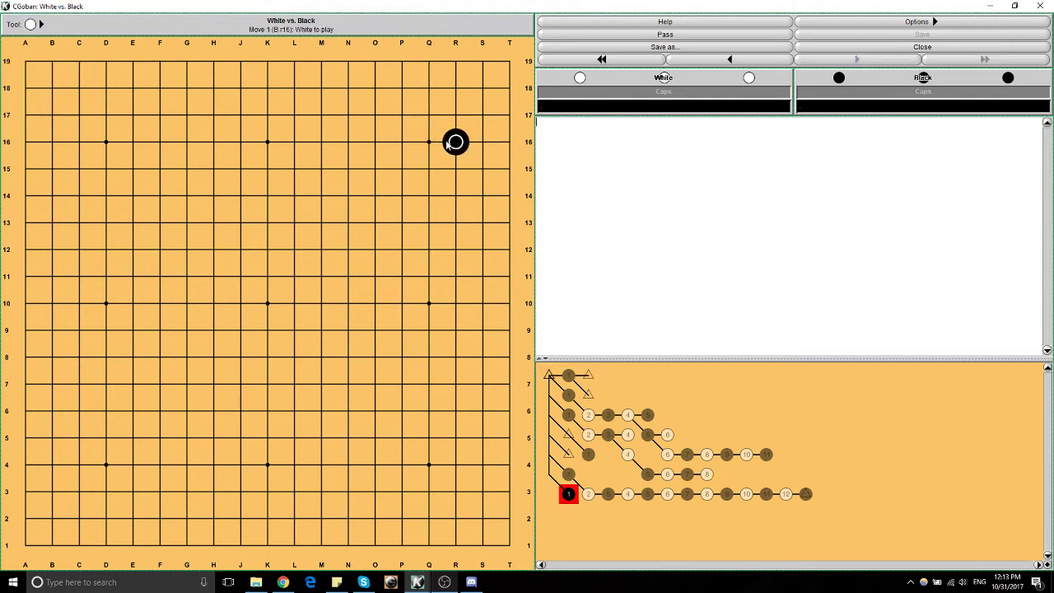
- Play White at P16, then try third moves O17 and P17, backing up after each
{"action": "left_click", "coordinate": [402, 142]}
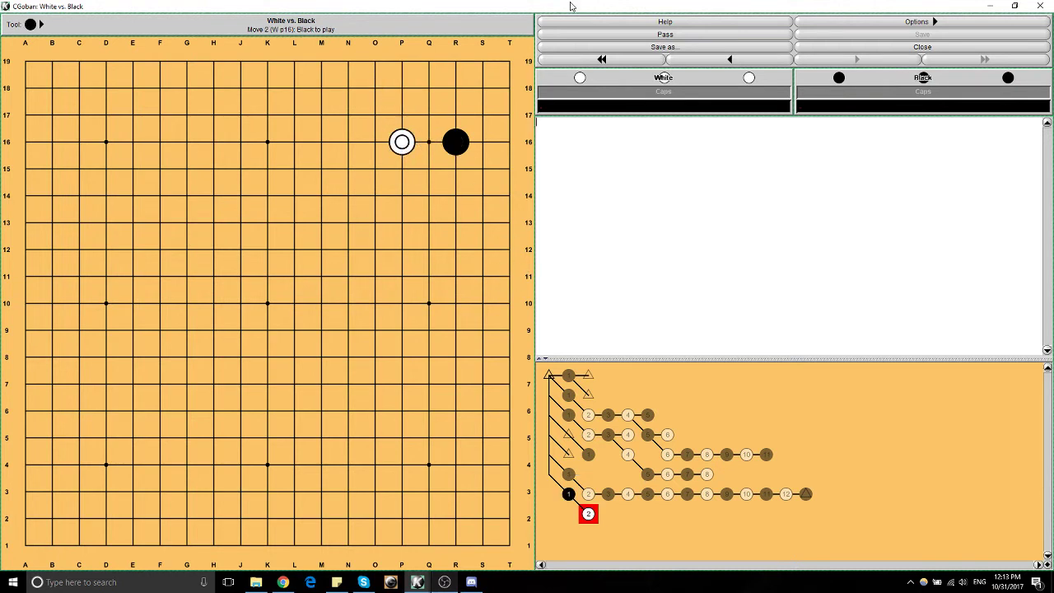
{"action": "left_click", "coordinate": [374, 114]}
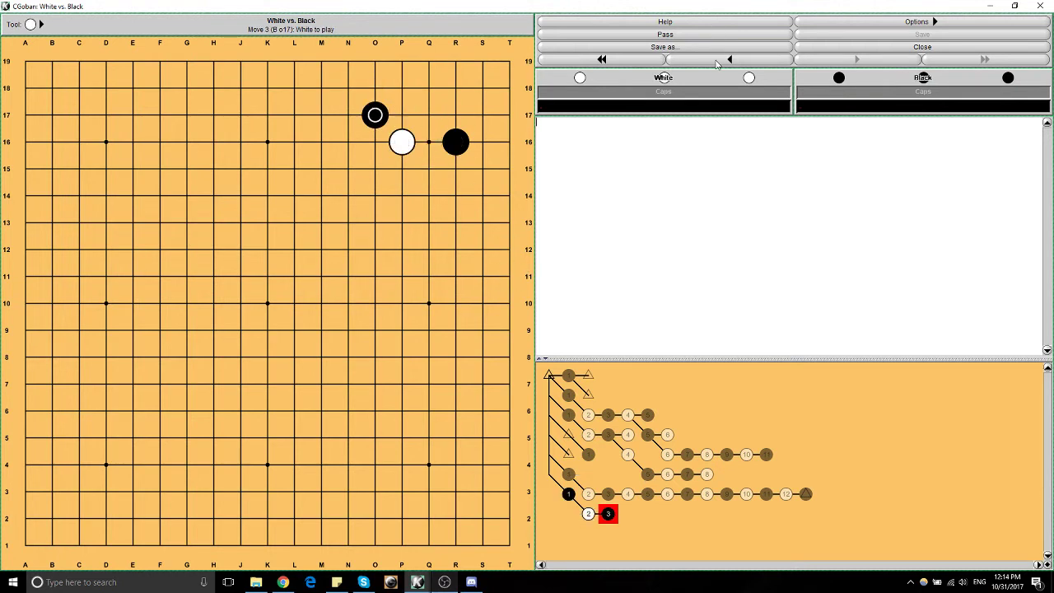
{"action": "left_click", "coordinate": [716, 64]}
{"action": "left_click", "coordinate": [401, 115]}
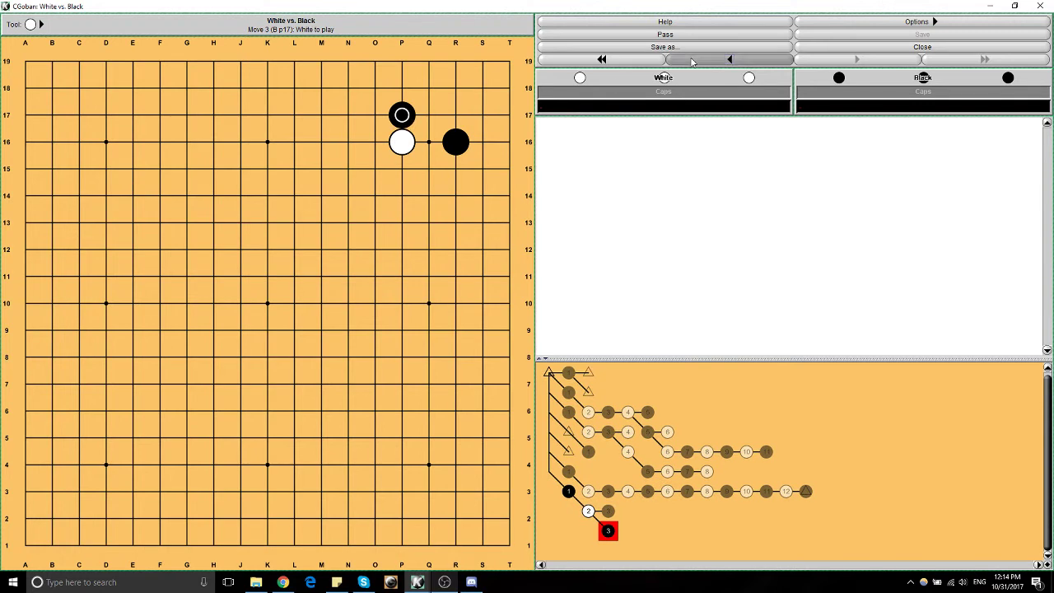
{"action": "left_click", "coordinate": [691, 62]}
- Play the Q14 branch onward: R17, S17, Q17, S15 and White's M17
{"action": "left_click", "coordinate": [428, 195]}
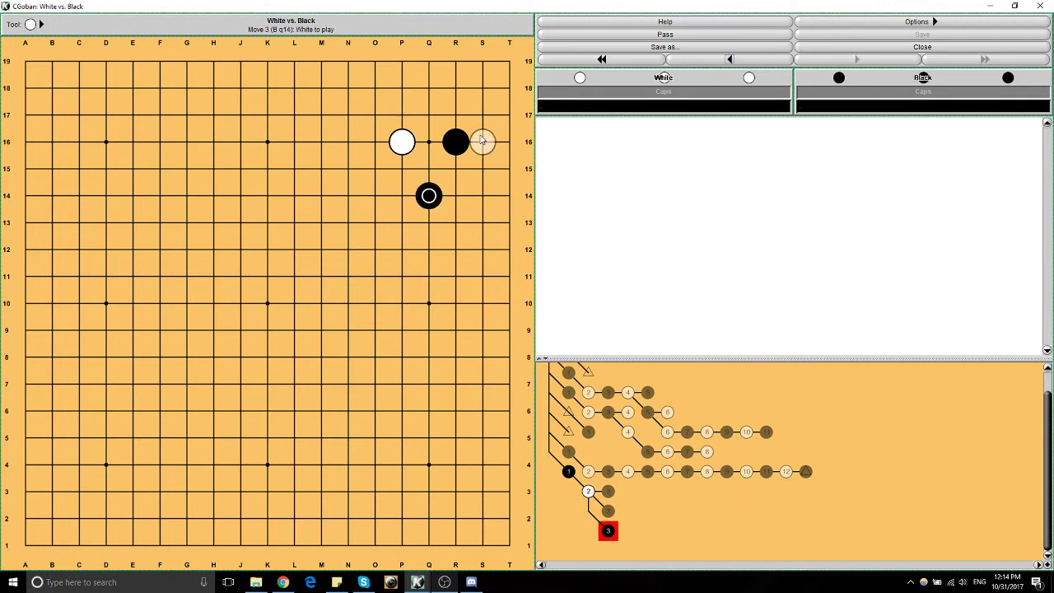
{"action": "left_click", "coordinate": [455, 115]}
{"action": "left_click", "coordinate": [482, 114]}
{"action": "left_click", "coordinate": [428, 115]}
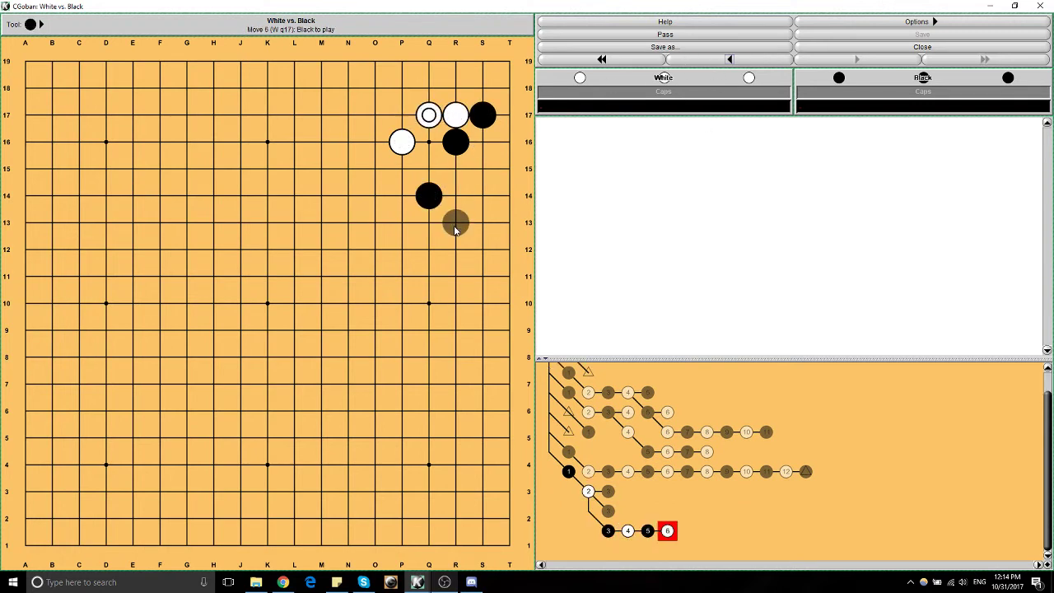
{"action": "left_click", "coordinate": [482, 168]}
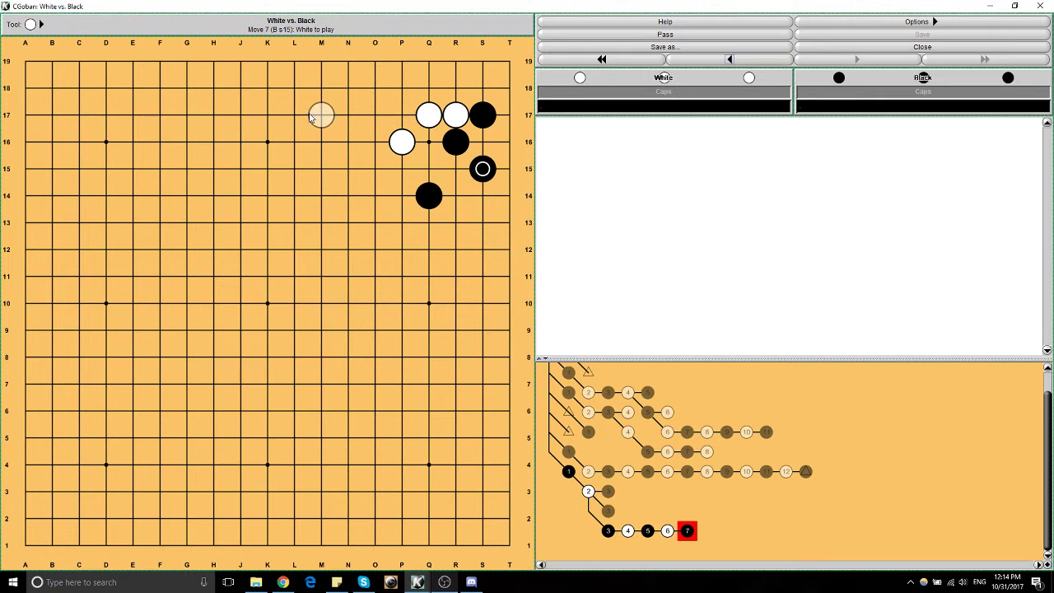
{"action": "left_click", "coordinate": [311, 116]}
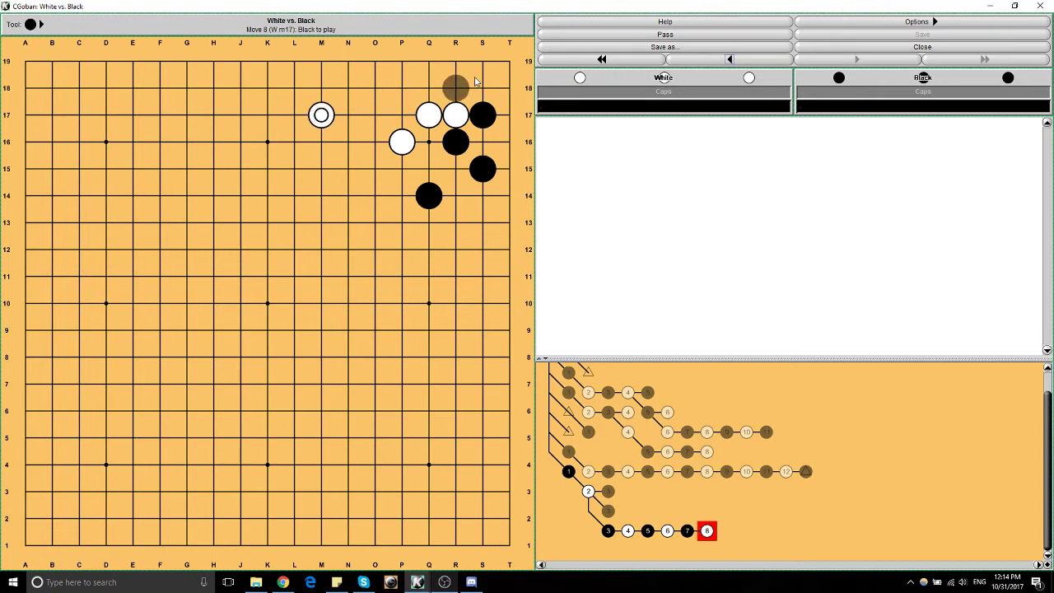
- Step back to the game start, then forward to Black's first move at Q16
{"action": "left_click", "coordinate": [682, 60]}
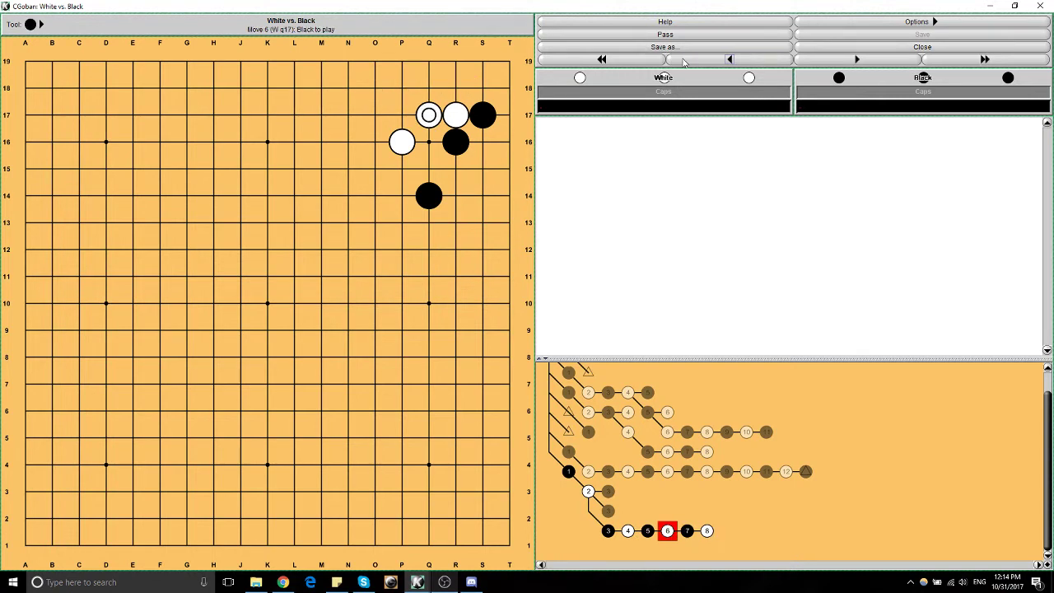
{"action": "left_click", "coordinate": [682, 60]}
{"action": "left_click", "coordinate": [683, 60]}
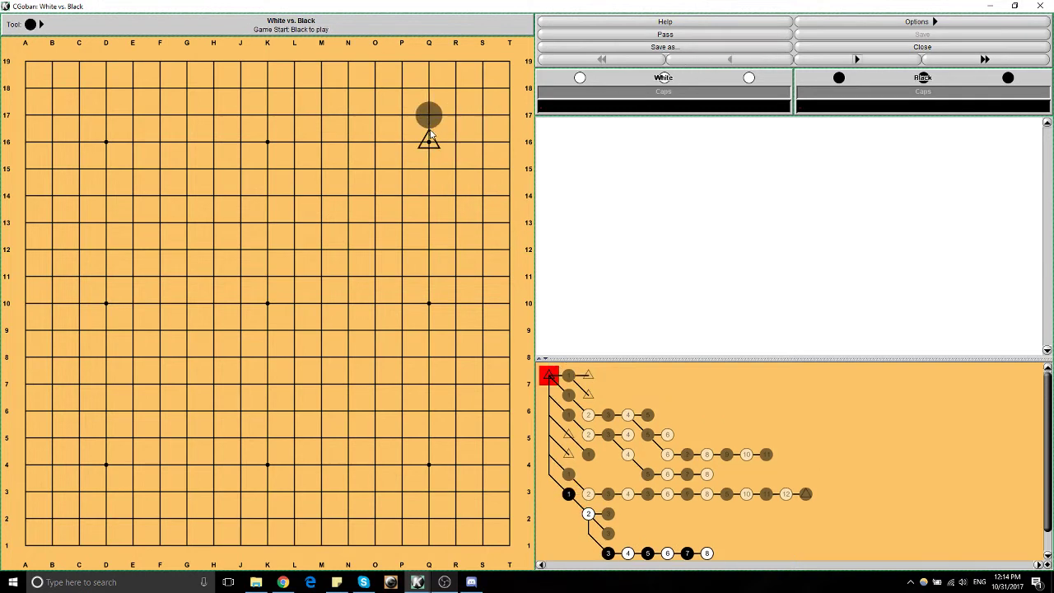
{"action": "left_click", "coordinate": [429, 142]}
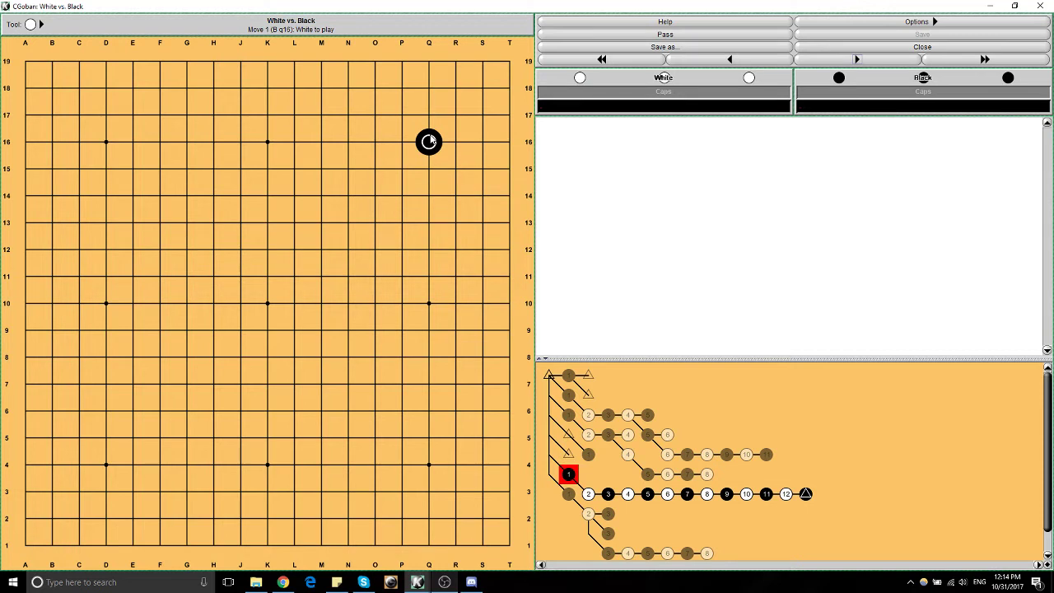
- Start laying black setup stones along row 17 out to N17, adjusting trial stones on column G
{"action": "left_click", "coordinate": [186, 88], "text": "shift"}
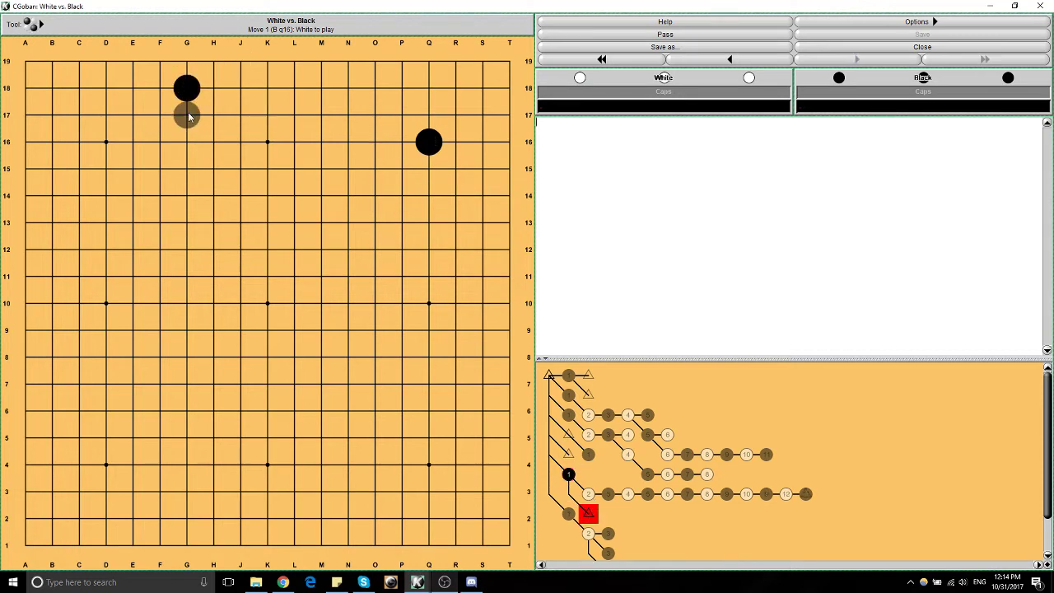
{"action": "left_click", "coordinate": [186, 114], "text": "shift"}
{"action": "left_click", "coordinate": [186, 142], "text": "shift"}
{"action": "left_click", "coordinate": [213, 141]}
{"action": "left_click", "coordinate": [186, 88]}
{"action": "left_click", "coordinate": [186, 141]}
{"action": "left_click", "coordinate": [213, 141]}
{"action": "left_click", "coordinate": [240, 114]}
{"action": "left_click", "coordinate": [294, 115]}
{"action": "left_click", "coordinate": [348, 114]}
- Remove the Q16 stone and fill H17, K17 and M17 to complete the G17–N17 wall
{"action": "left_click", "coordinate": [428, 142]}
{"action": "left_click", "coordinate": [213, 115]}
{"action": "left_click", "coordinate": [267, 115]}
{"action": "left_click", "coordinate": [321, 115]}
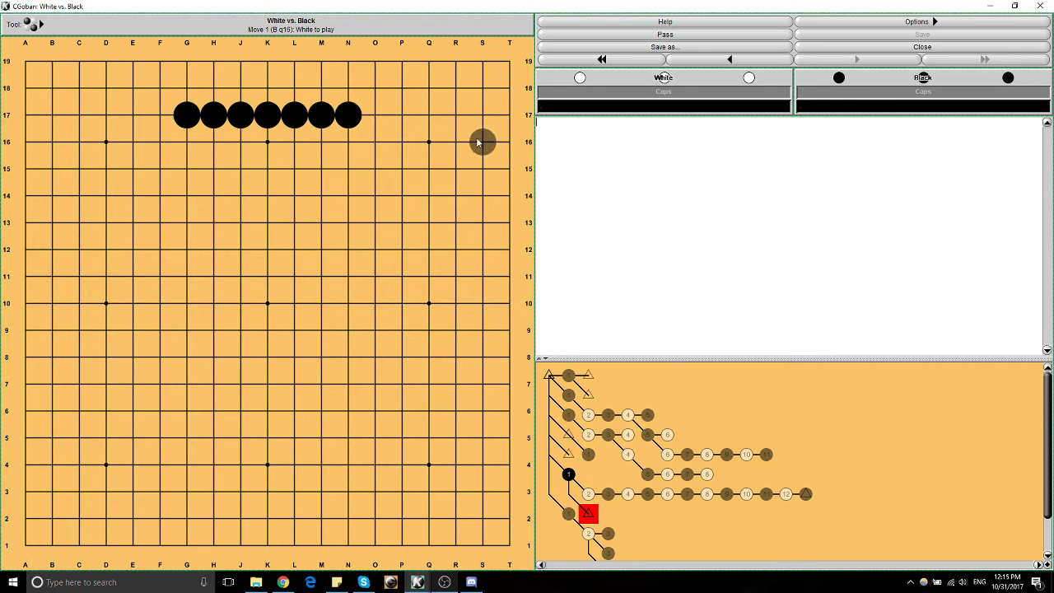
- Switch to normal moves and play White F18, Black G18, White O18, Black N18
{"action": "left_click", "coordinate": [31, 24]}
{"action": "left_click", "coordinate": [33, 57]}
{"action": "left_click", "coordinate": [160, 88]}
{"action": "left_click", "coordinate": [186, 88]}
{"action": "left_click", "coordinate": [375, 88]}
{"action": "left_click", "coordinate": [348, 88]}
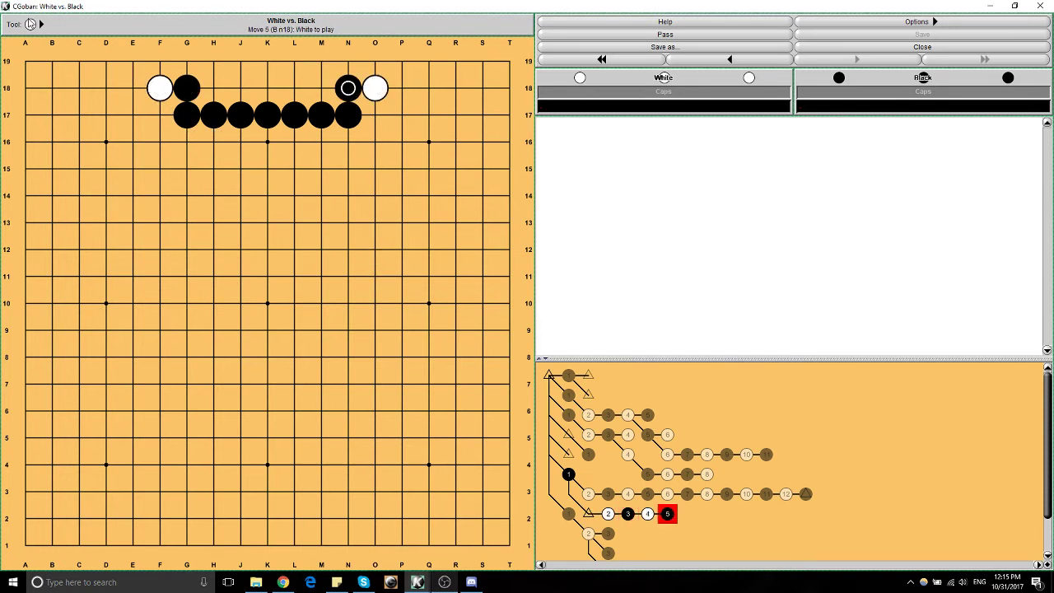
- Add black setup stones at G19 and N19, then play White J19 and Black K18
{"action": "left_click", "coordinate": [31, 24]}
{"action": "left_click", "coordinate": [33, 42]}
{"action": "left_click", "coordinate": [186, 61]}
{"action": "left_click", "coordinate": [348, 61]}
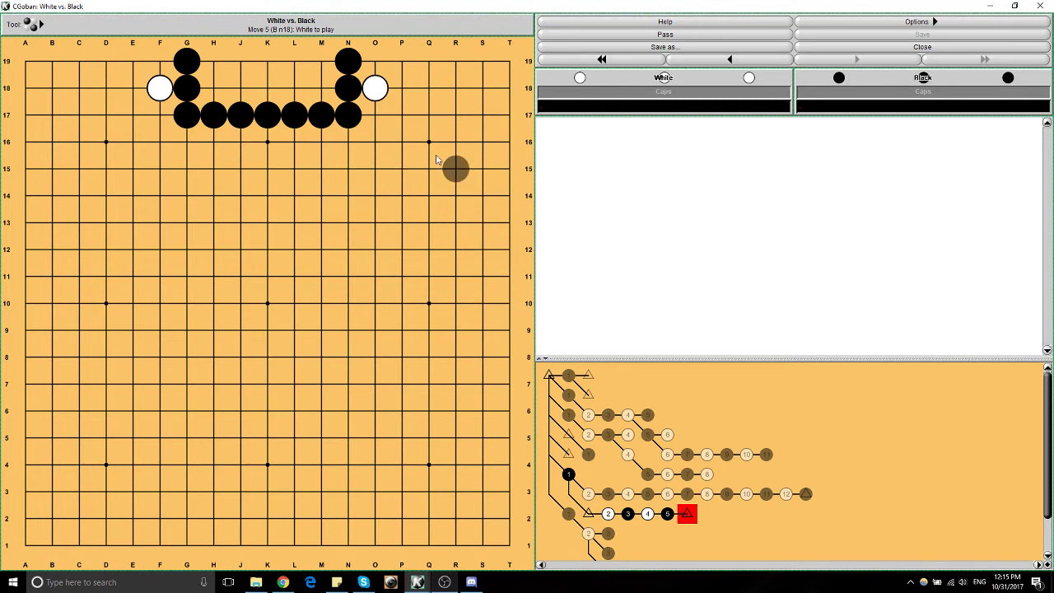
{"action": "left_click", "coordinate": [240, 61]}
{"action": "left_click", "coordinate": [267, 88]}
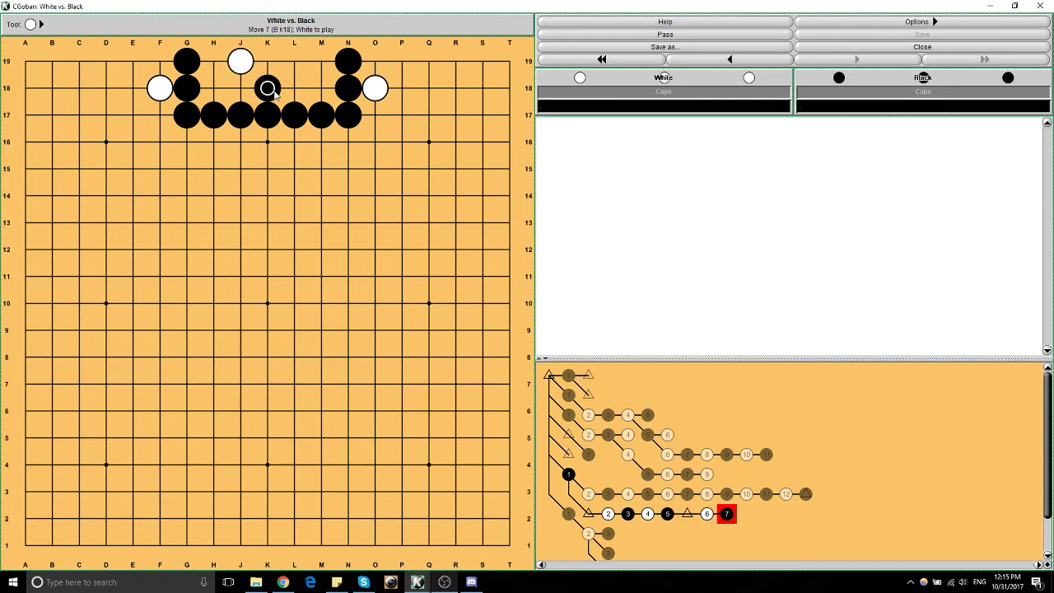
- Step back through the new line to the game start
{"action": "left_click", "coordinate": [721, 59]}
{"action": "left_click", "coordinate": [721, 59]}
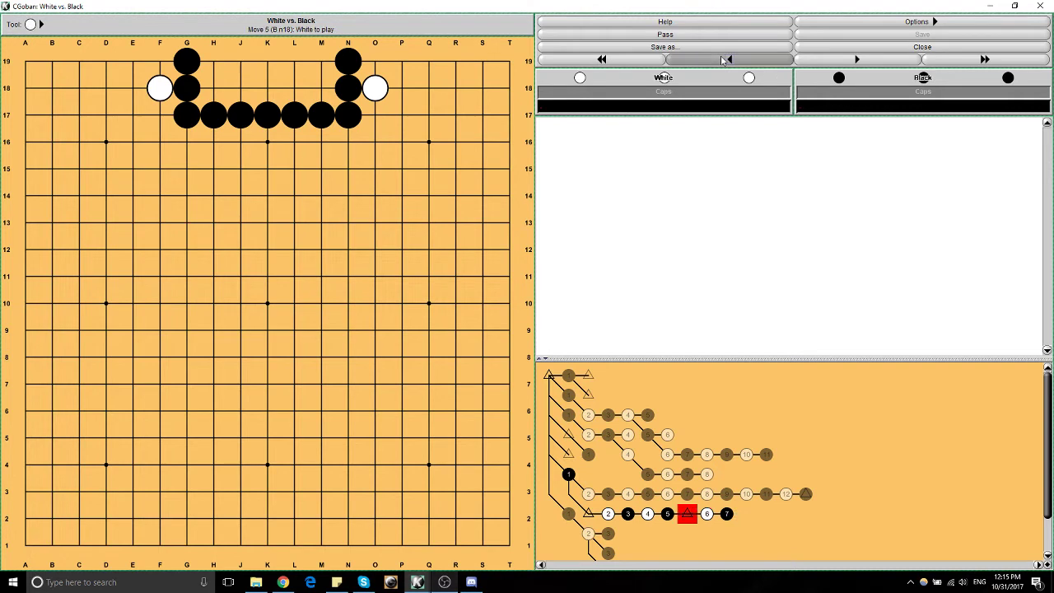
{"action": "left_click", "coordinate": [721, 60]}
{"action": "left_click", "coordinate": [721, 59]}
{"action": "left_click", "coordinate": [721, 59]}
{"action": "left_click", "coordinate": [721, 59]}
{"action": "left_click", "coordinate": [721, 60]}
{"action": "left_click", "coordinate": [721, 59]}
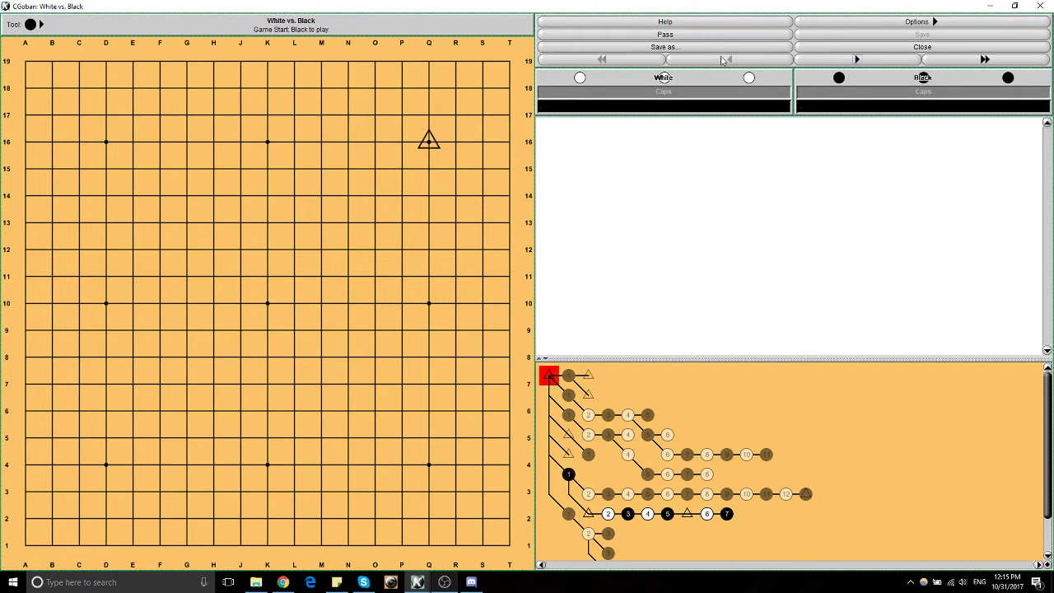
- From Black's Q16, branch with White R17, then play R16, Q17, P17, P18, O17, O18, N17, N18, M17
{"action": "left_click", "coordinate": [826, 59]}
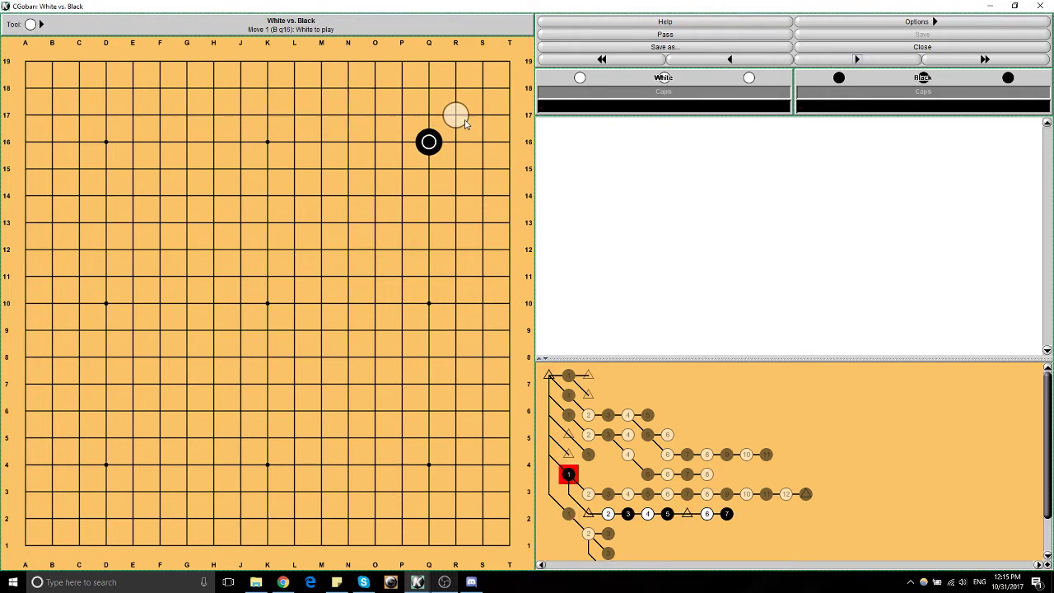
{"action": "left_click", "coordinate": [456, 115]}
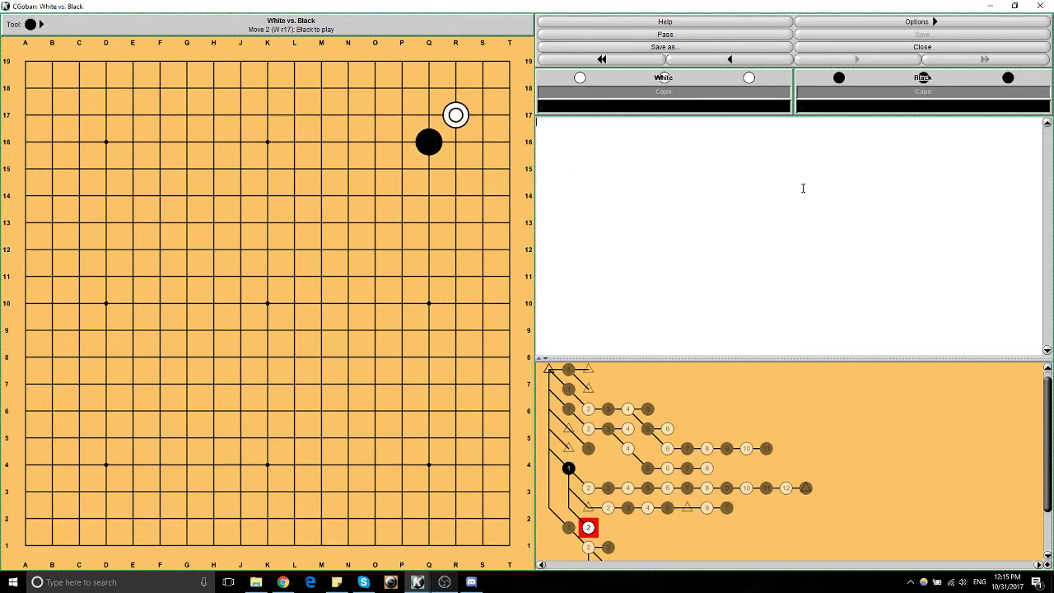
{"action": "left_click", "coordinate": [457, 145]}
{"action": "left_click", "coordinate": [428, 115]}
{"action": "left_click", "coordinate": [401, 115]}
{"action": "left_click", "coordinate": [402, 88]}
{"action": "left_click", "coordinate": [374, 116]}
{"action": "left_click", "coordinate": [375, 89]}
{"action": "left_click", "coordinate": [348, 115]}
{"action": "left_click", "coordinate": [348, 88]}
{"action": "left_click", "coordinate": [321, 115]}
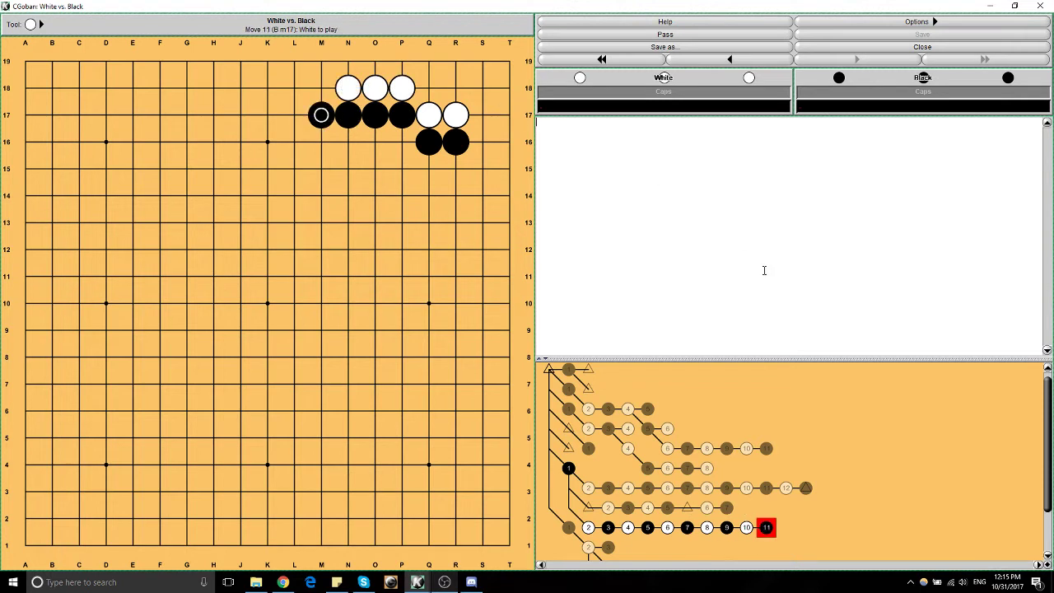
- Continue the line with Q11, Q4, P15, P16, Q14, O15, O14, N15, N14 and R14
{"action": "left_click", "coordinate": [428, 276]}
{"action": "left_click", "coordinate": [428, 465]}
{"action": "left_click", "coordinate": [402, 168]}
{"action": "left_click", "coordinate": [401, 142]}
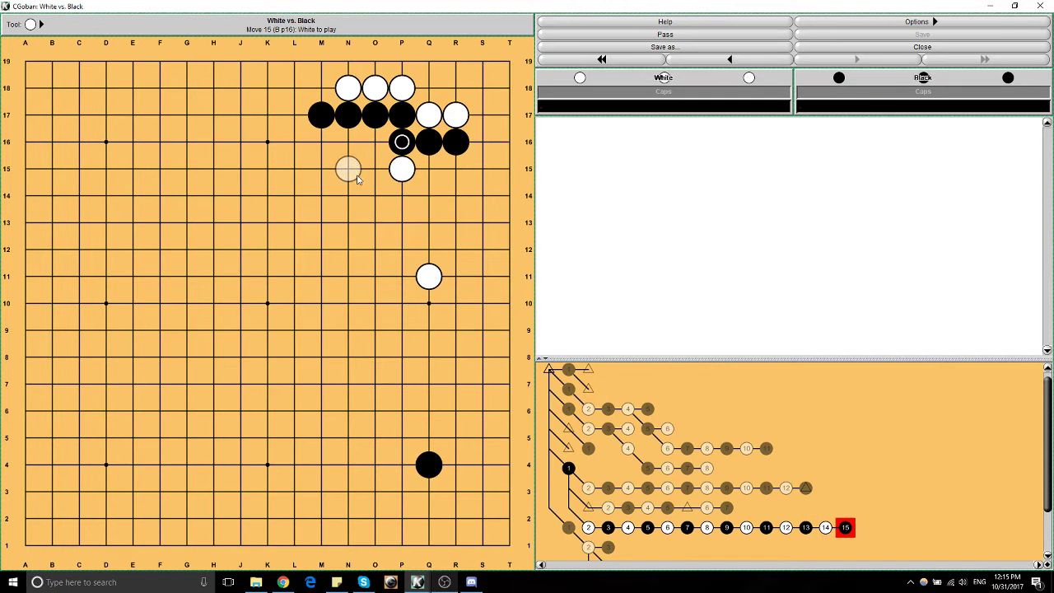
{"action": "left_click", "coordinate": [428, 196]}
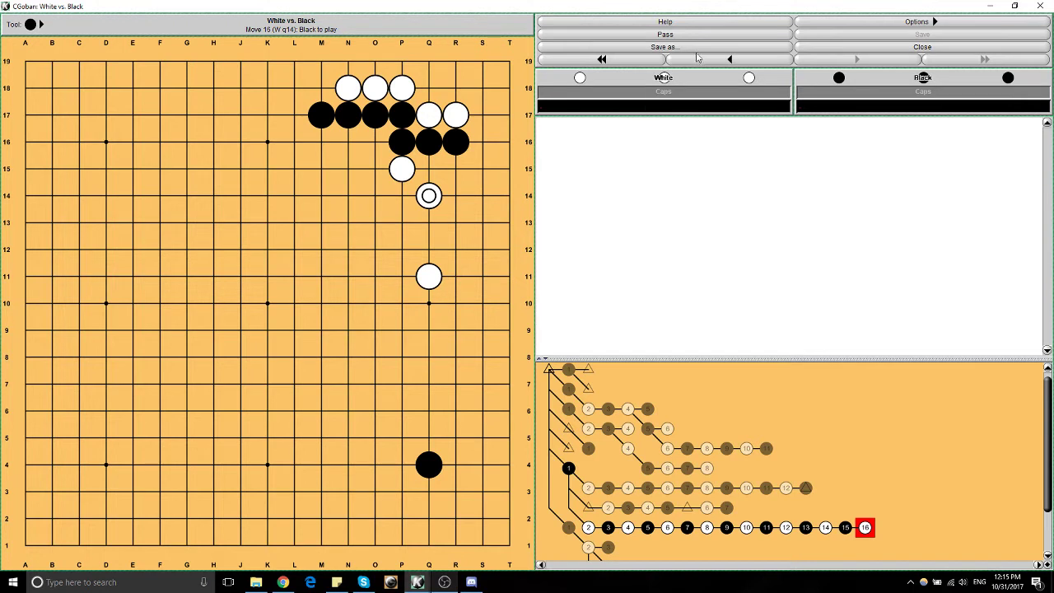
{"action": "left_click", "coordinate": [377, 169]}
{"action": "left_click", "coordinate": [374, 195]}
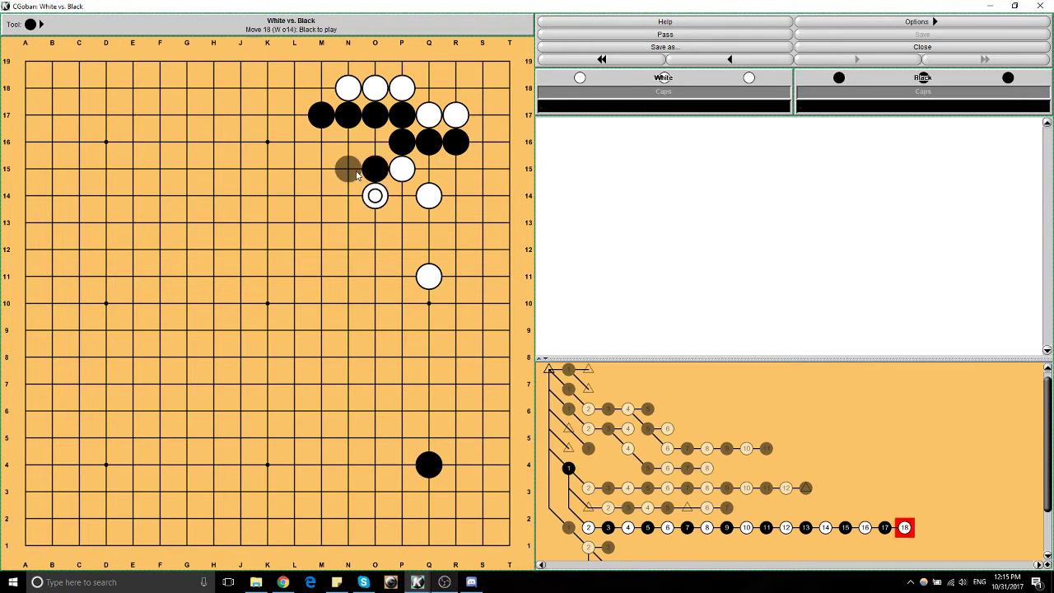
{"action": "left_click", "coordinate": [347, 168]}
{"action": "left_click", "coordinate": [347, 195]}
{"action": "left_click", "coordinate": [455, 195]}
- Play R13, Q15, P14, S14, S13, S17, S18 and S16 on the right side
{"action": "left_click", "coordinate": [455, 222]}
{"action": "left_click", "coordinate": [428, 170]}
{"action": "left_click", "coordinate": [402, 195]}
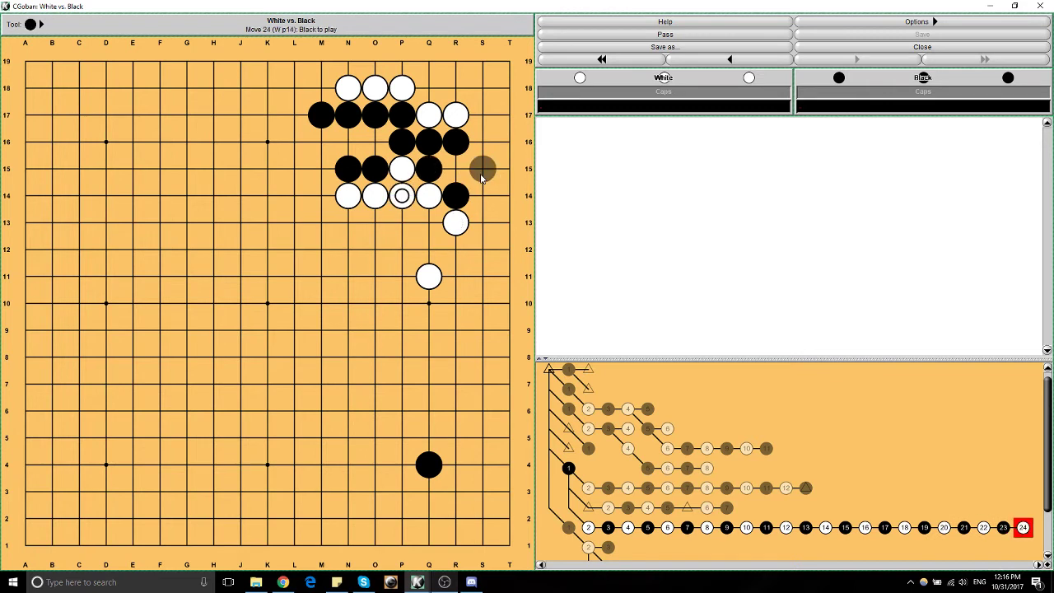
{"action": "left_click", "coordinate": [482, 195]}
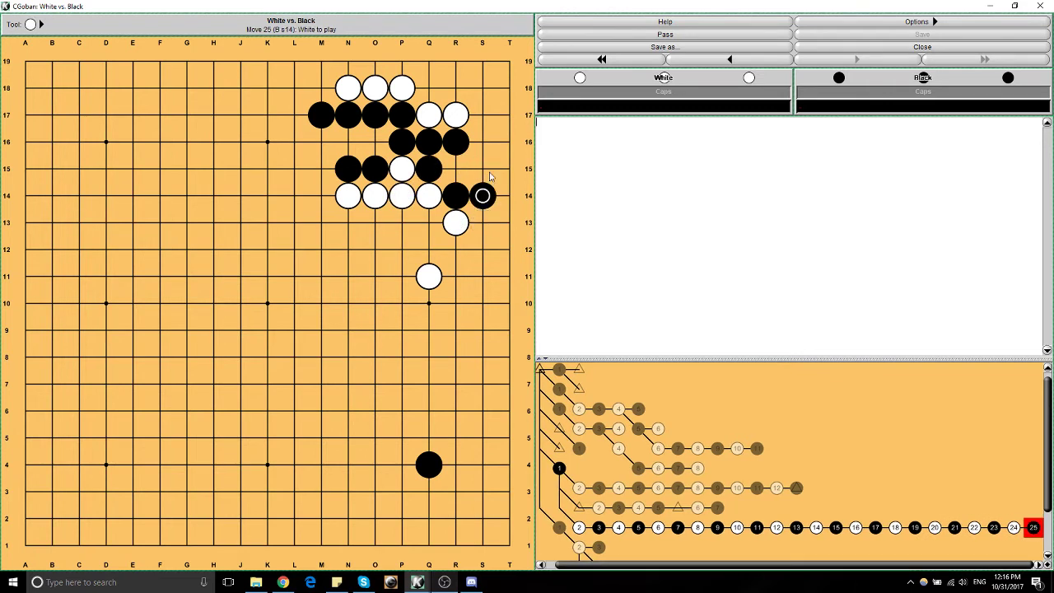
{"action": "left_click", "coordinate": [482, 222]}
{"action": "left_click", "coordinate": [482, 115]}
{"action": "left_click", "coordinate": [482, 88]}
{"action": "left_click", "coordinate": [483, 141]}
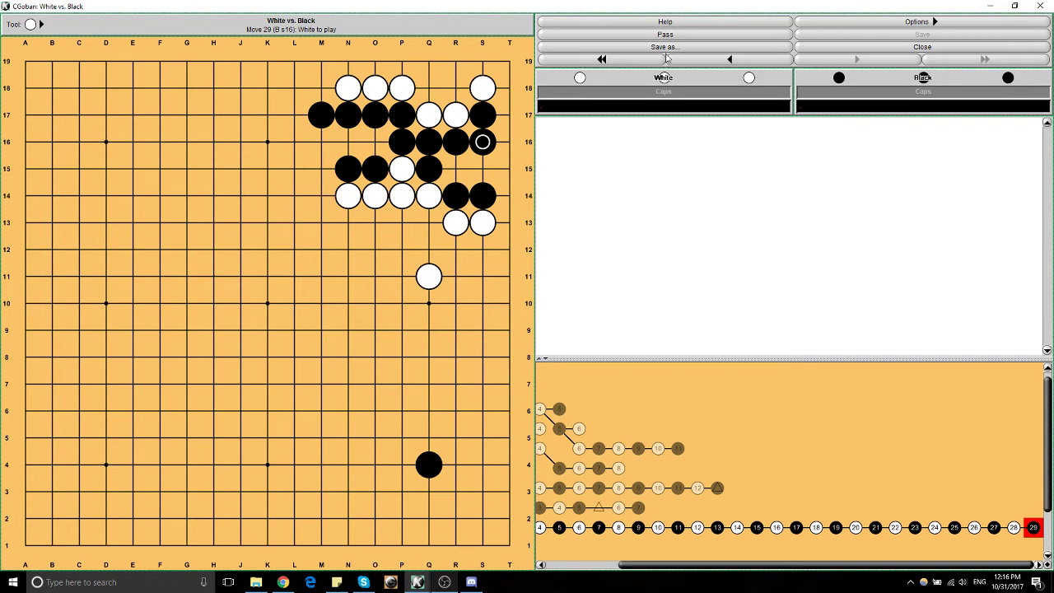
- Play M18, L17, R6, T18, R18, Q19, P19, S19 and Q18, then take back Q18
{"action": "left_click", "coordinate": [321, 87]}
{"action": "left_click", "coordinate": [294, 114]}
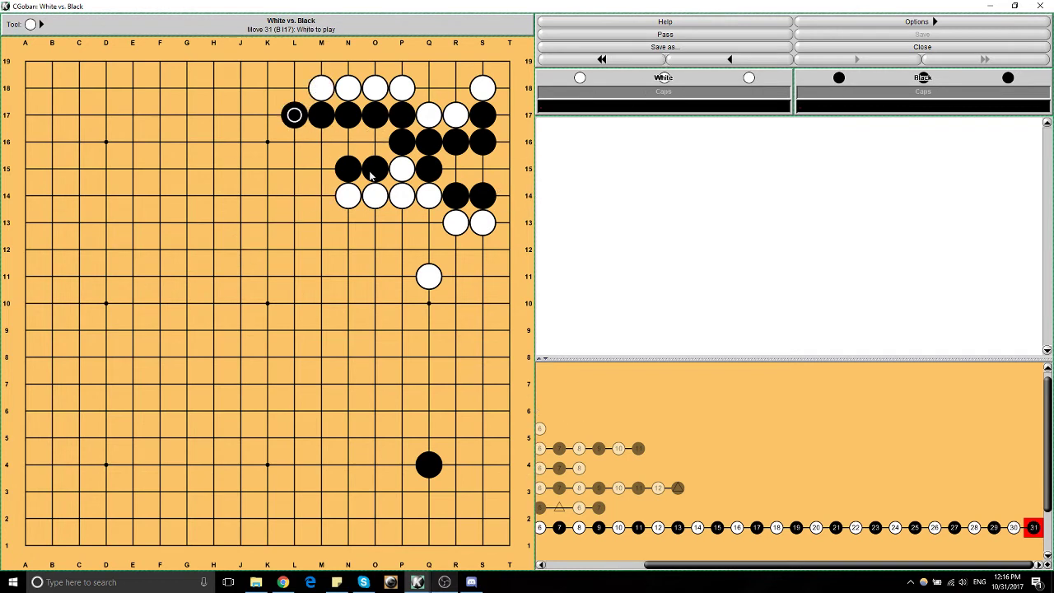
{"action": "left_click", "coordinate": [455, 410]}
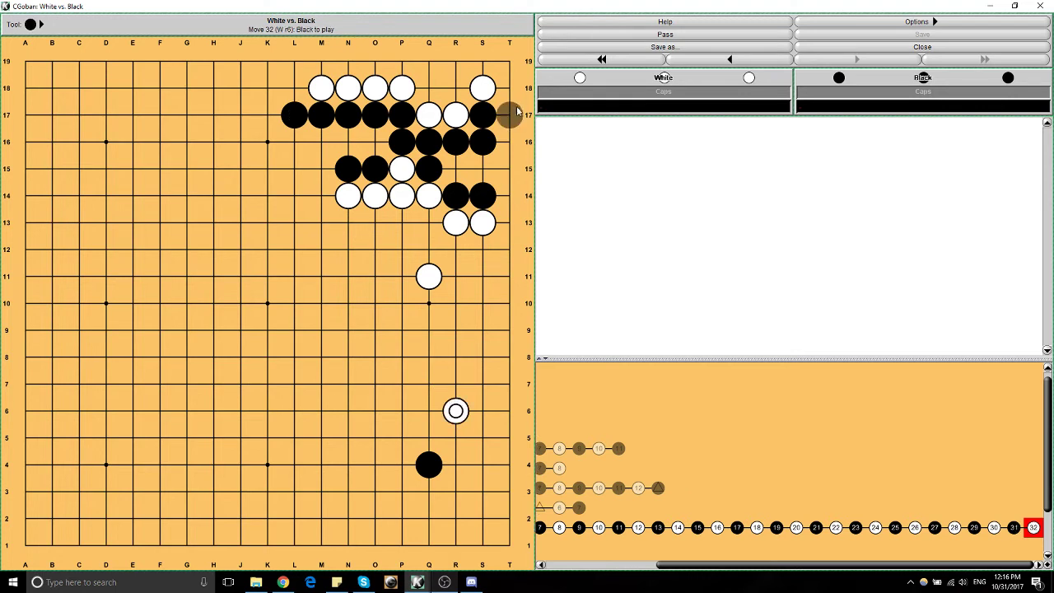
{"action": "left_click", "coordinate": [509, 88]}
{"action": "left_click", "coordinate": [455, 88]}
{"action": "left_click", "coordinate": [428, 61]}
{"action": "left_click", "coordinate": [401, 61]}
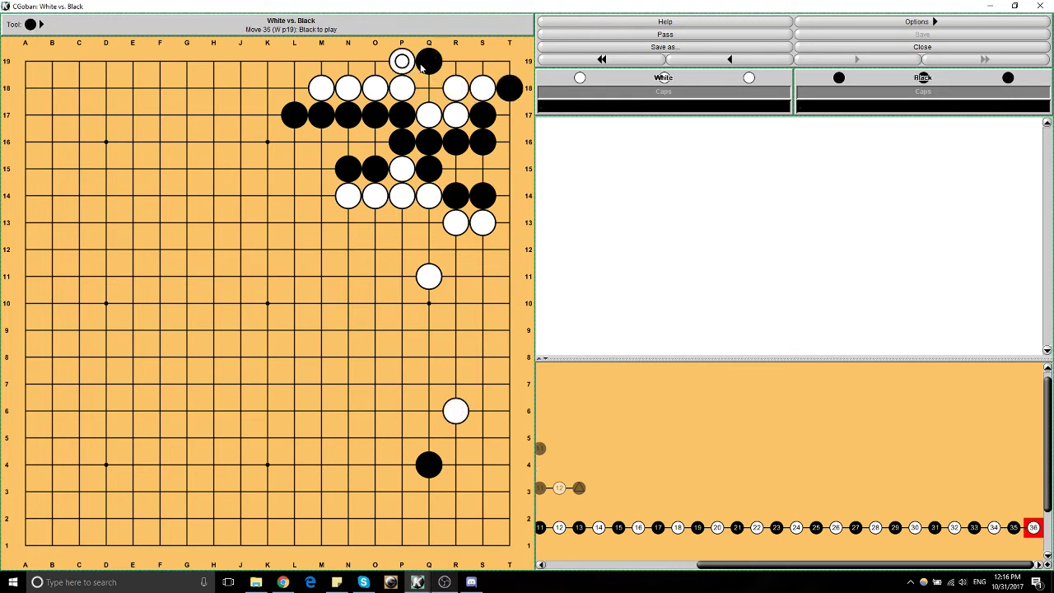
{"action": "left_click", "coordinate": [483, 61]}
{"action": "left_click", "coordinate": [425, 90]}
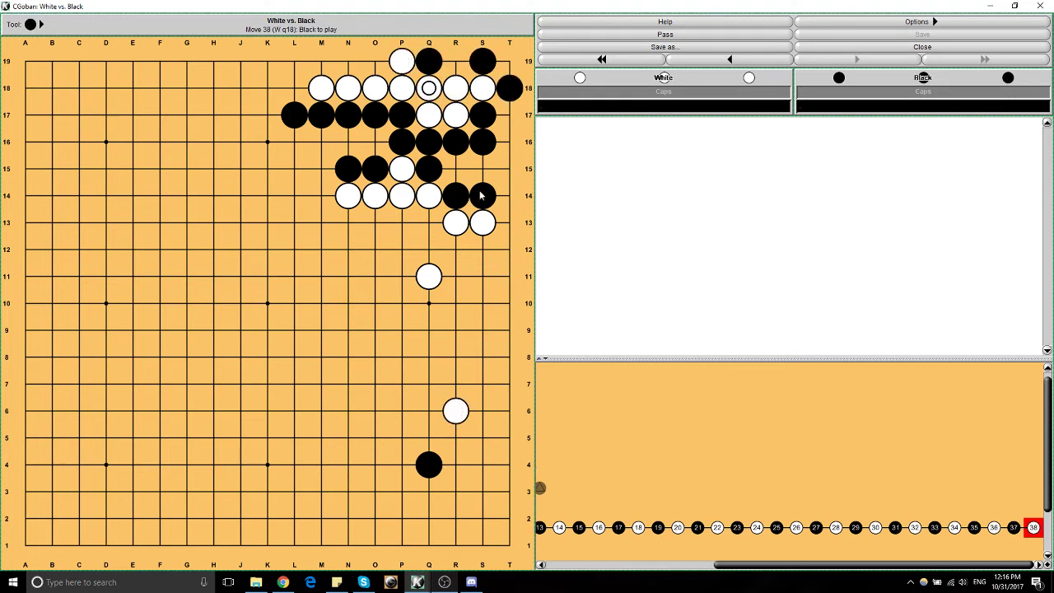
{"action": "left_click", "coordinate": [698, 59]}
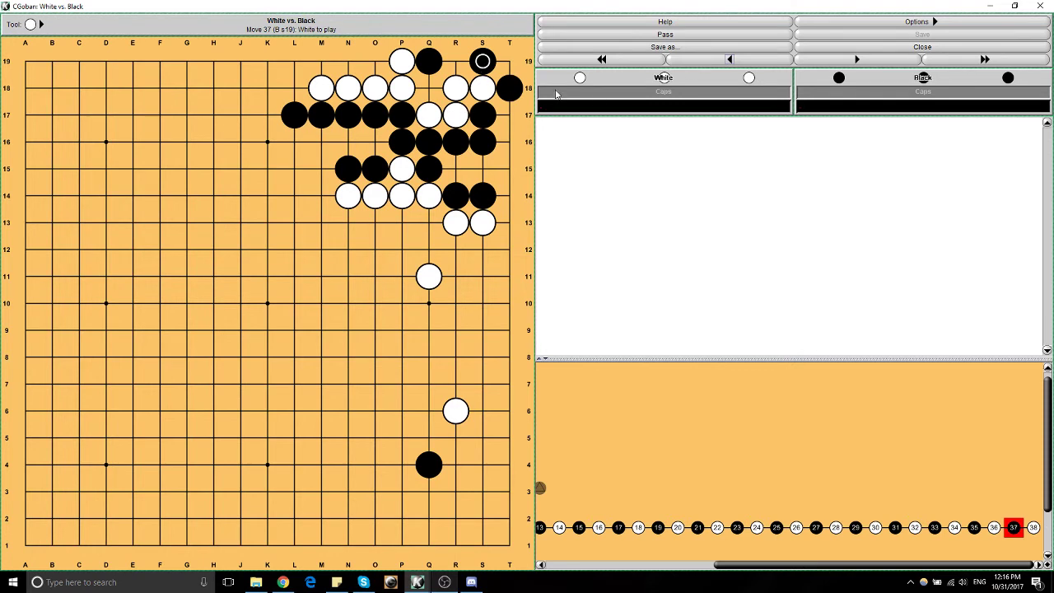
- Step back through the main line to move 4, try Black O17 as a new variation, then retract it
{"action": "left_click", "coordinate": [704, 63]}
{"action": "left_click", "coordinate": [704, 62]}
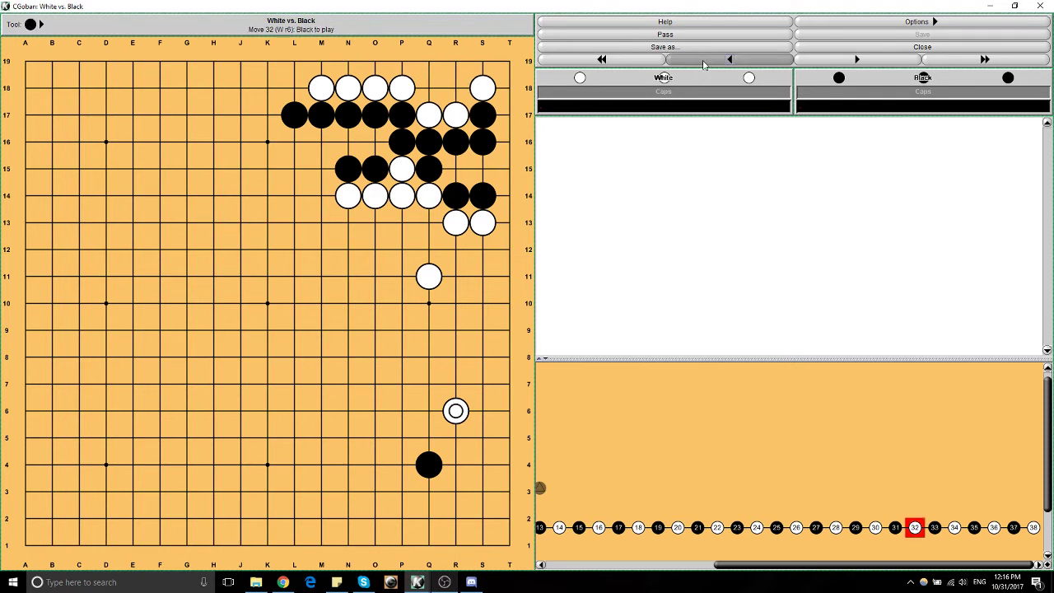
{"action": "left_click", "coordinate": [704, 63]}
{"action": "left_click", "coordinate": [704, 63]}
{"action": "left_click", "coordinate": [703, 63]}
{"action": "left_click", "coordinate": [704, 63]}
{"action": "left_click", "coordinate": [704, 63]}
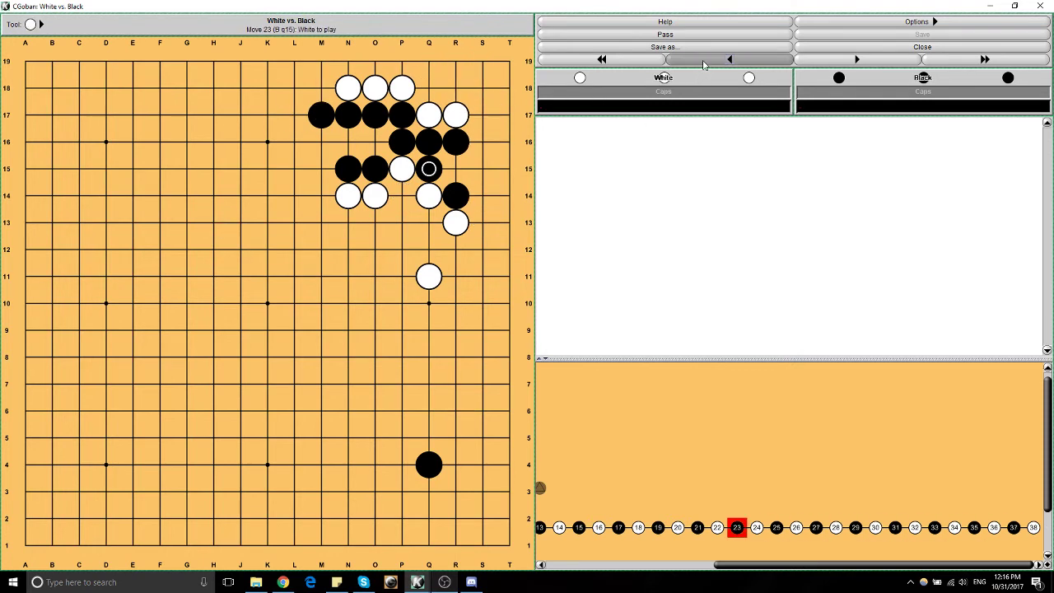
{"action": "left_click", "coordinate": [704, 63]}
{"action": "left_click", "coordinate": [703, 63]}
{"action": "left_click", "coordinate": [703, 62]}
{"action": "left_click", "coordinate": [704, 63]}
{"action": "left_click", "coordinate": [704, 63]}
{"action": "left_click", "coordinate": [704, 63]}
{"action": "left_click", "coordinate": [704, 62]}
{"action": "left_click", "coordinate": [704, 63]}
{"action": "left_click", "coordinate": [704, 63]}
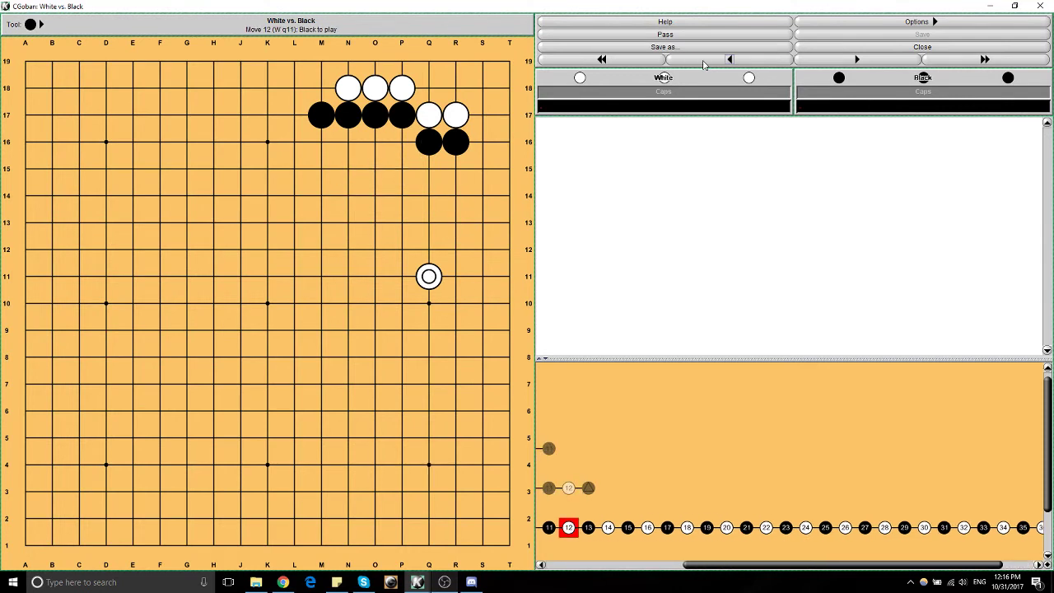
{"action": "left_click", "coordinate": [704, 63]}
{"action": "left_click", "coordinate": [704, 62]}
{"action": "left_click", "coordinate": [704, 62]}
{"action": "left_click", "coordinate": [704, 63]}
{"action": "left_click", "coordinate": [703, 63]}
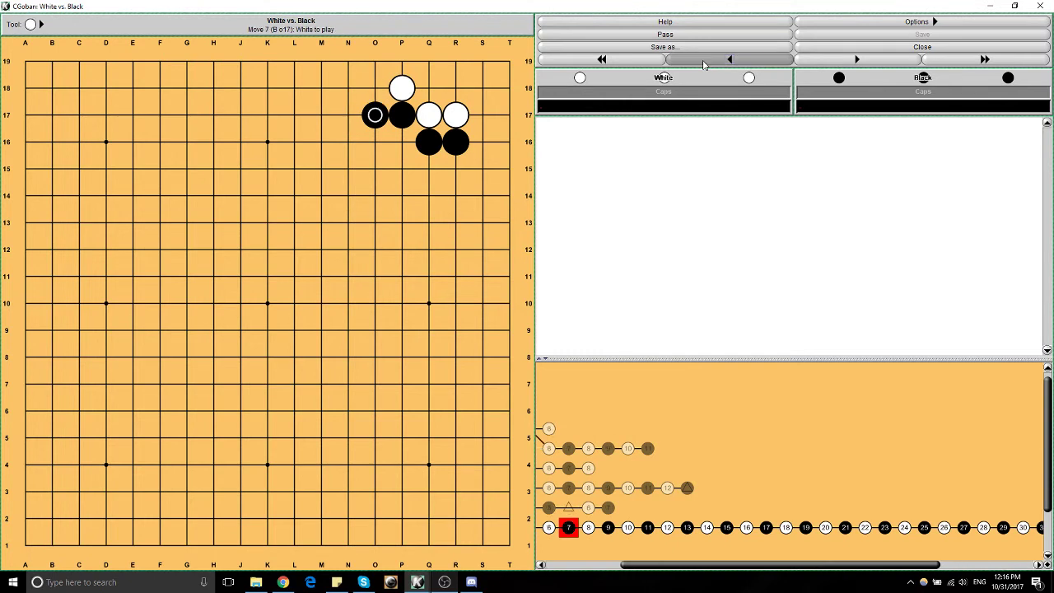
{"action": "left_click", "coordinate": [704, 63]}
{"action": "left_click", "coordinate": [704, 63]}
{"action": "left_click", "coordinate": [704, 62]}
{"action": "left_click", "coordinate": [374, 116]}
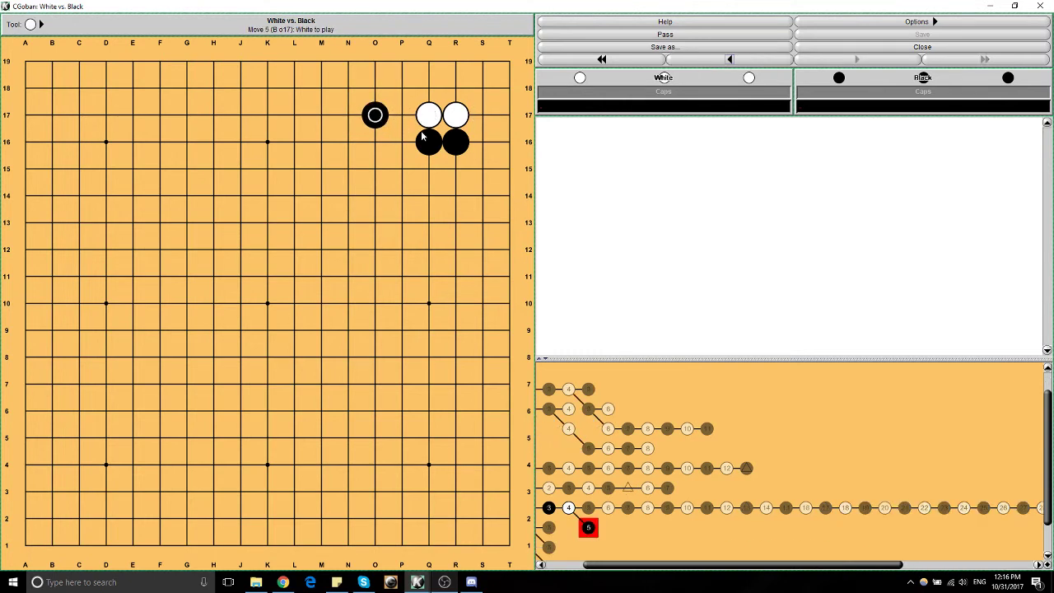
{"action": "key", "text": "Left"}
- Start a variation with Black P16, then play O18, D16, R14, Q14, Q13 and P13
{"action": "left_click", "coordinate": [404, 152]}
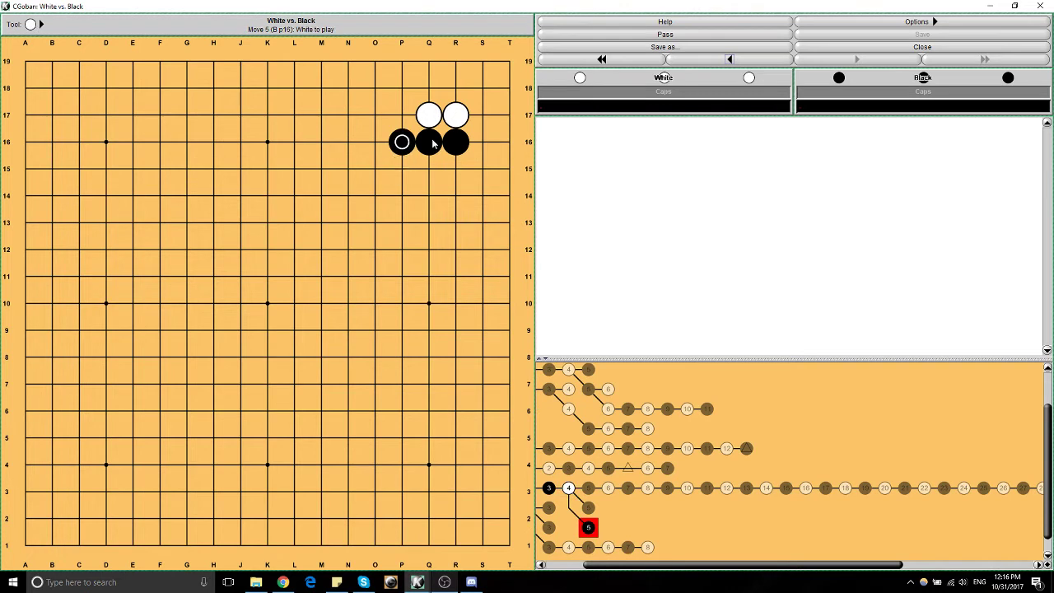
{"action": "left_click", "coordinate": [381, 96]}
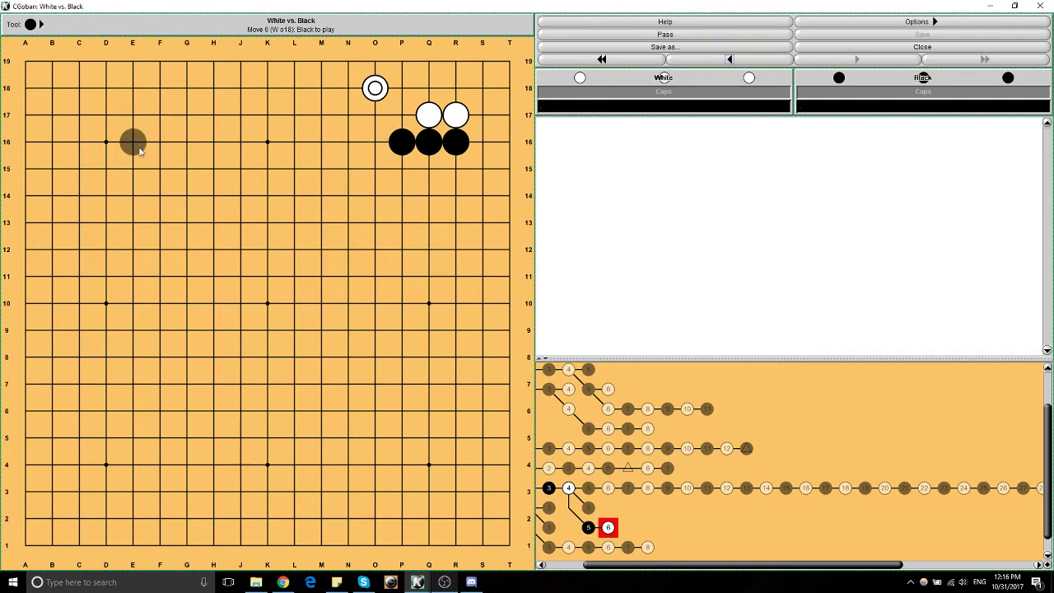
{"action": "left_click", "coordinate": [105, 142]}
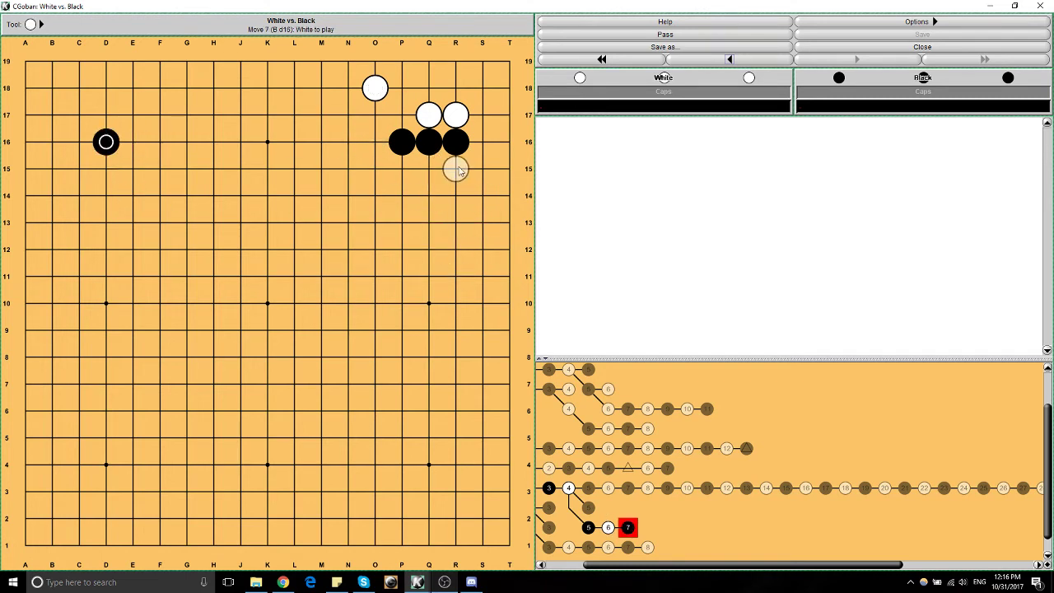
{"action": "left_click", "coordinate": [445, 206]}
{"action": "left_click", "coordinate": [428, 196]}
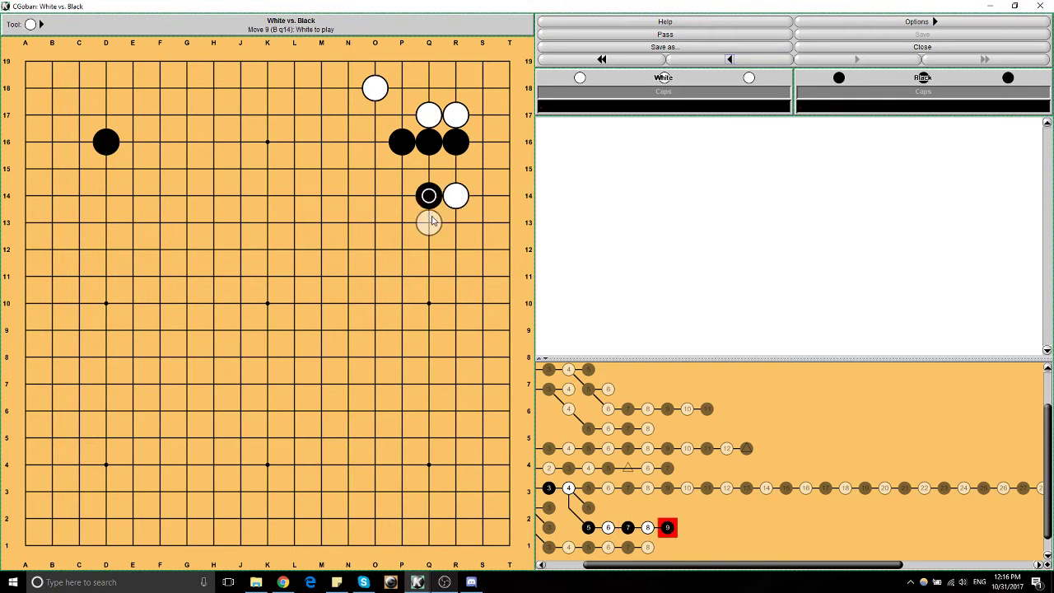
{"action": "left_click", "coordinate": [428, 222]}
{"action": "left_click", "coordinate": [402, 222]}
- Back up to move 7, branch with White Q14, play R14, R13, P14, Q13, P13, then return to move 11
{"action": "left_click", "coordinate": [691, 62]}
{"action": "left_click", "coordinate": [691, 62]}
{"action": "left_click", "coordinate": [691, 61]}
{"action": "left_click", "coordinate": [691, 62]}
{"action": "left_click", "coordinate": [428, 196]}
{"action": "left_click", "coordinate": [455, 196]}
{"action": "left_click", "coordinate": [455, 222]}
{"action": "left_click", "coordinate": [402, 196]}
{"action": "left_click", "coordinate": [428, 222]}
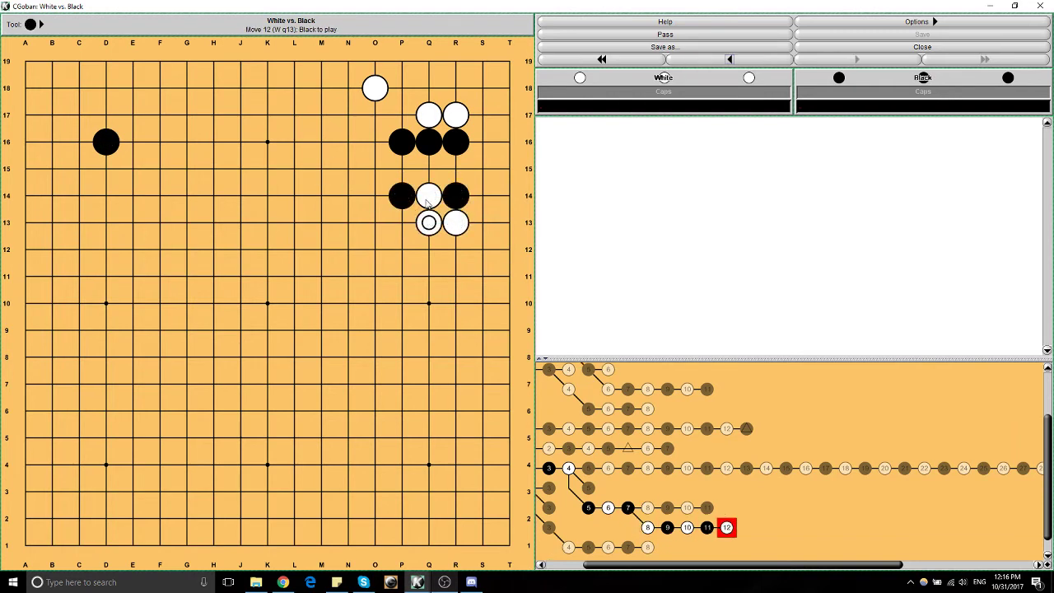
{"action": "left_click", "coordinate": [401, 222]}
{"action": "left_click", "coordinate": [753, 61]}
{"action": "left_click", "coordinate": [753, 61]}
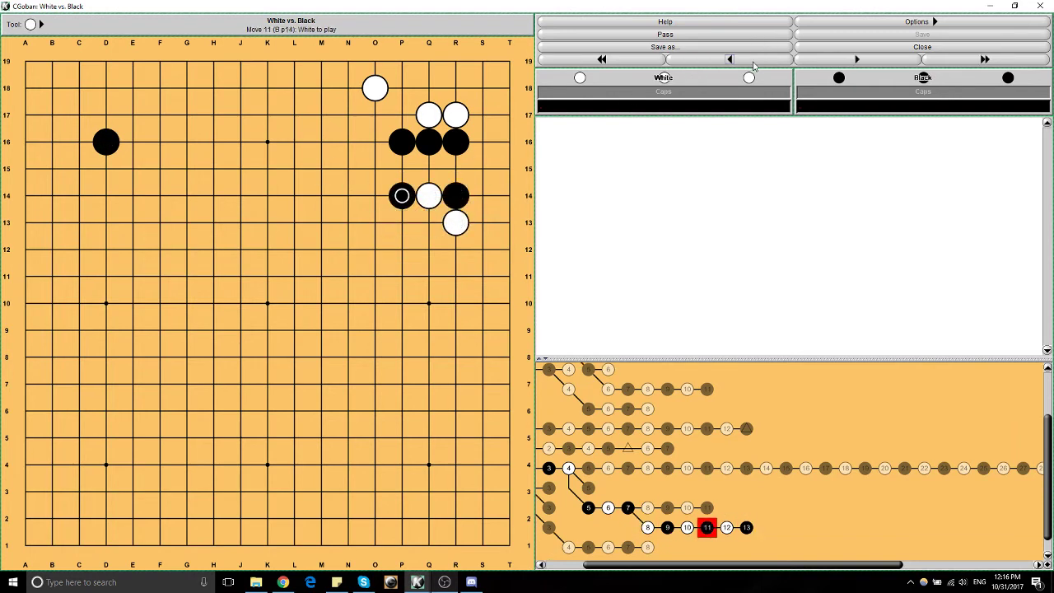
- Back up one move, add Black Q12 as a variation, then step back to the empty game start
{"action": "left_click", "coordinate": [753, 60]}
{"action": "left_click", "coordinate": [753, 60]}
{"action": "left_click", "coordinate": [753, 61]}
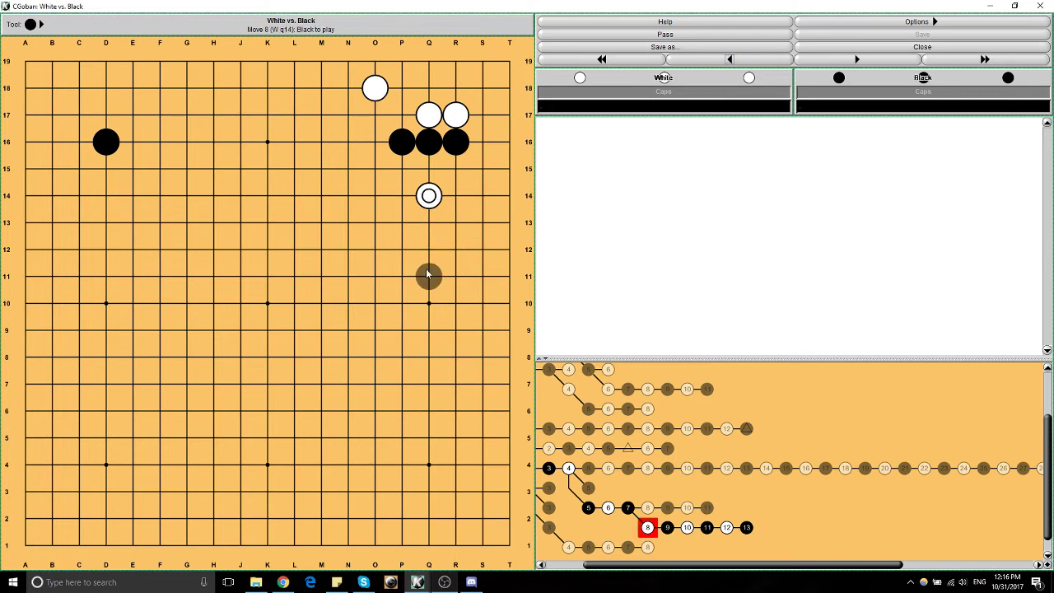
{"action": "left_click", "coordinate": [428, 250]}
{"action": "left_click", "coordinate": [712, 62]}
{"action": "left_click", "coordinate": [712, 63]}
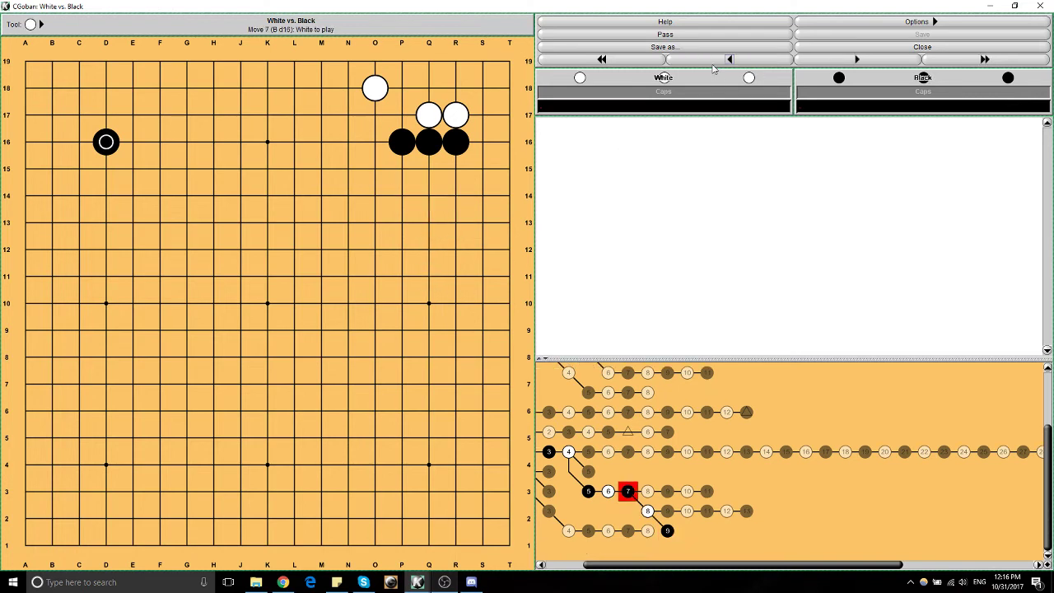
{"action": "left_click", "coordinate": [713, 62]}
{"action": "left_click", "coordinate": [713, 62]}
{"action": "left_click", "coordinate": [713, 66]}
{"action": "left_click", "coordinate": [713, 66]}
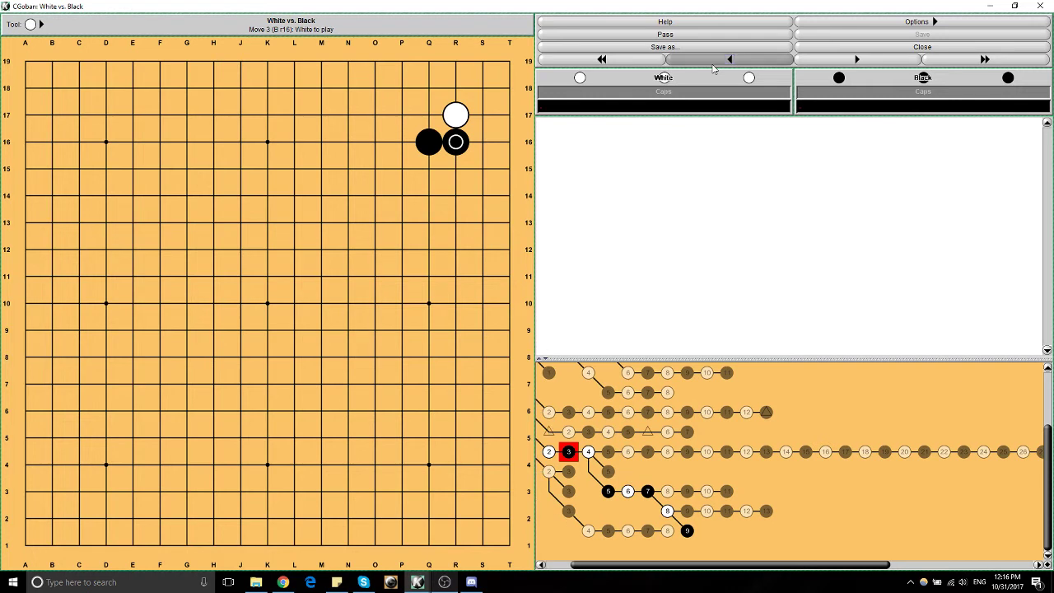
{"action": "left_click", "coordinate": [713, 66]}
{"action": "left_click", "coordinate": [712, 66]}
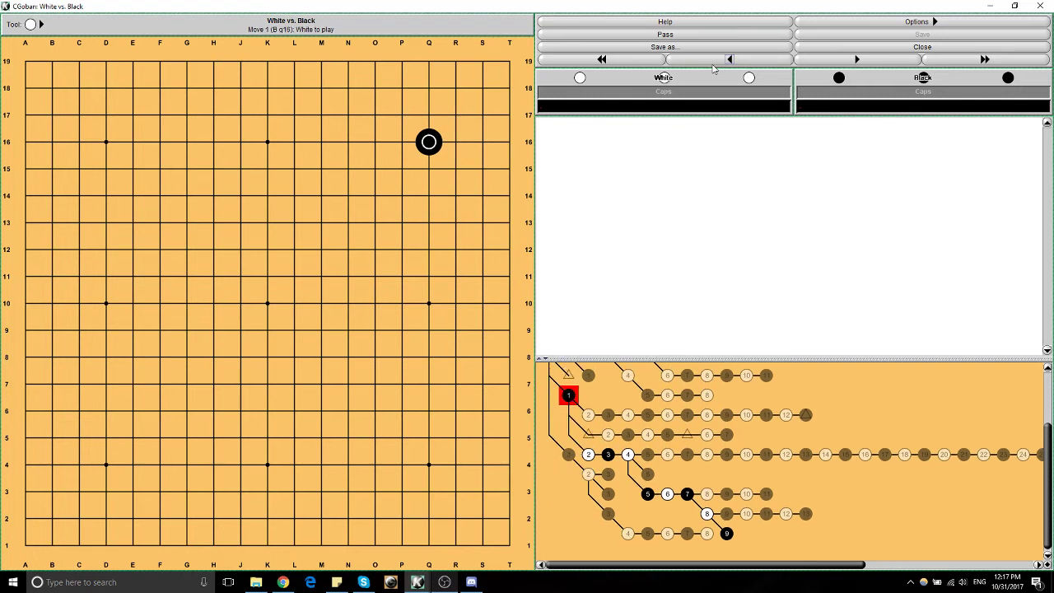
{"action": "left_click", "coordinate": [713, 66]}
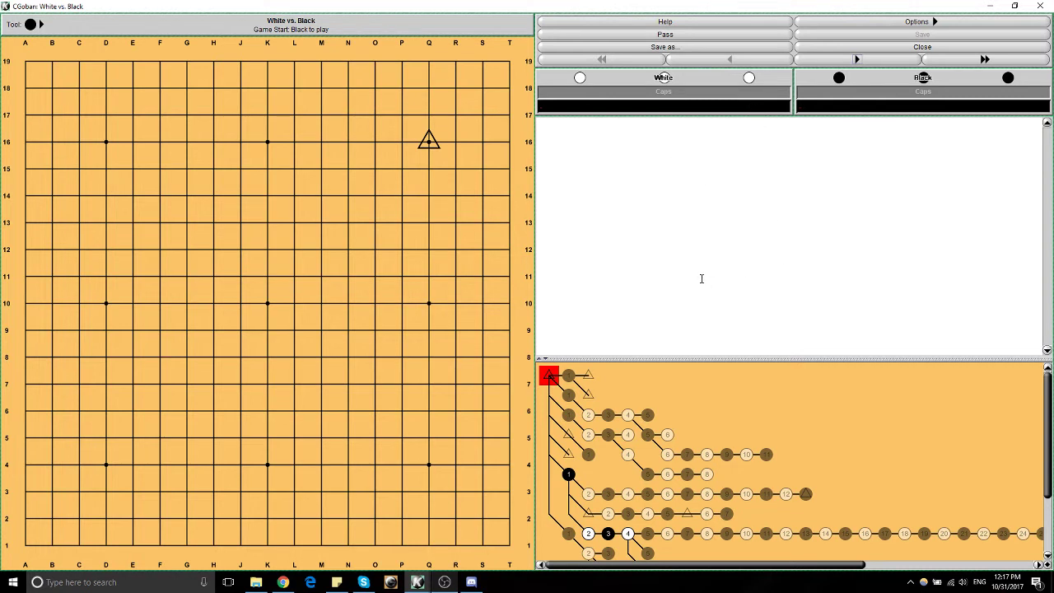
- Browse the game tree: move 1, the root, the Black pass node, then the black-border setup position
{"action": "left_click", "coordinate": [568, 474]}
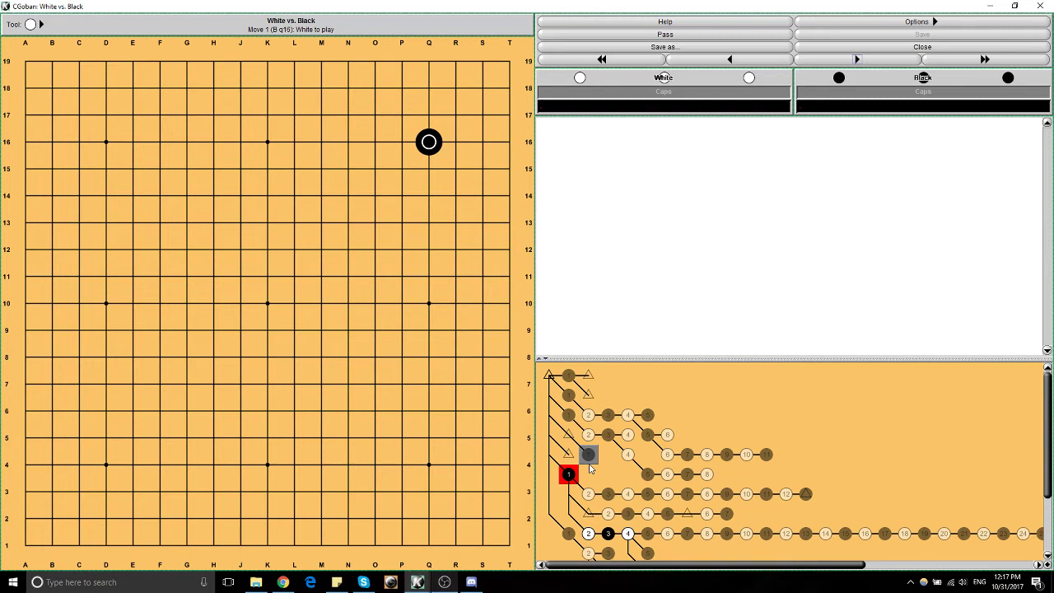
{"action": "left_click", "coordinate": [549, 376]}
{"action": "left_click", "coordinate": [568, 375]}
{"action": "left_click", "coordinate": [588, 375]}
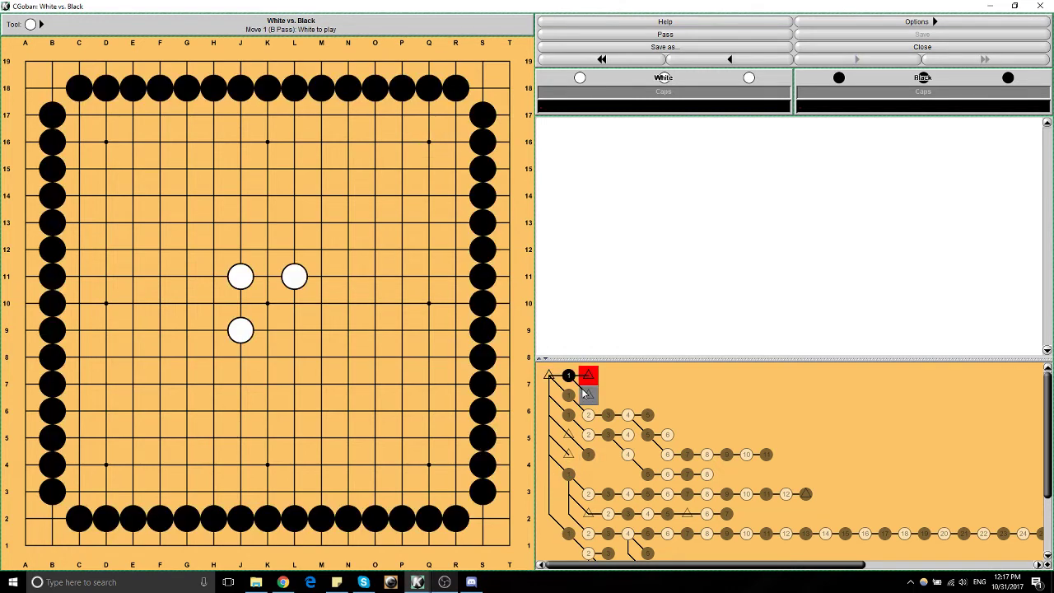